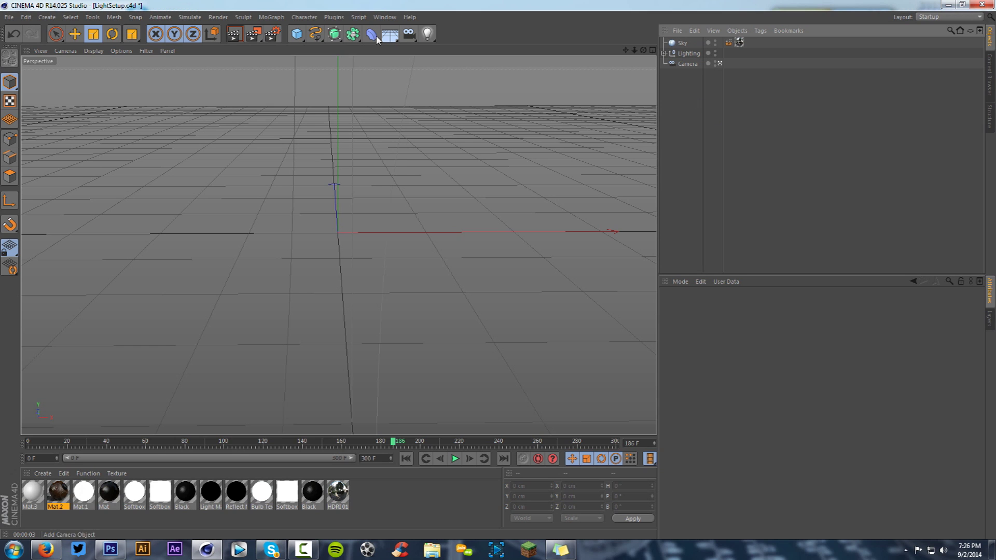
Add a sphere primitive to the scene and frame it in the perspective view.
left_click(309, 37)
left_click_drag(299, 40, 509, 63)
left_click_drag(625, 51, 643, 60)
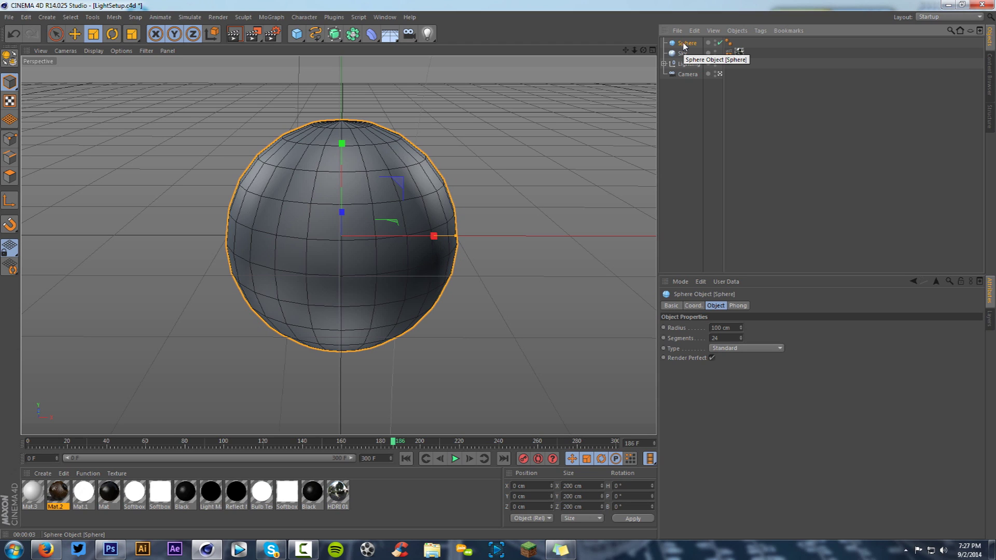
Render the active view to preview the sphere with its Phong tag, continuing past the missing-texture error.
left_click(728, 42)
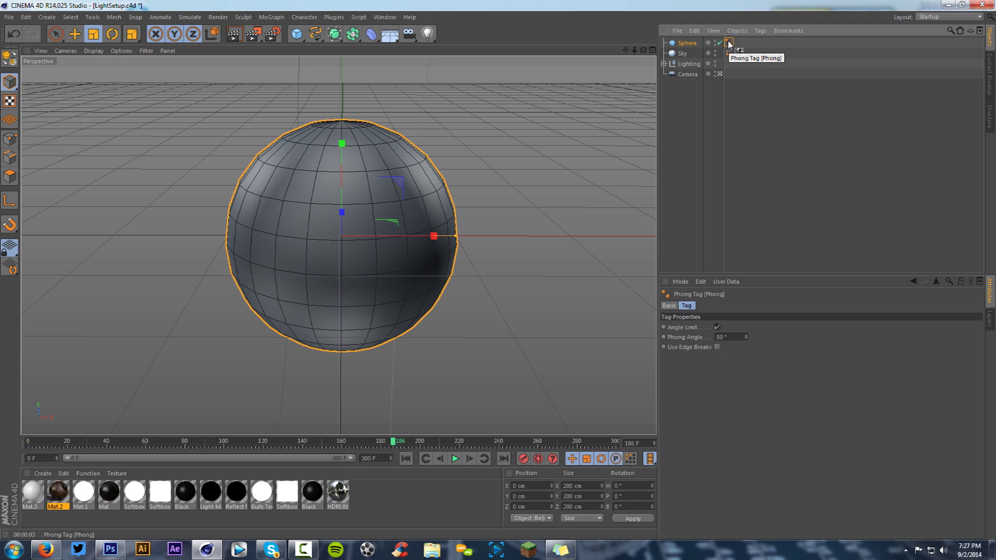
left_click(254, 34)
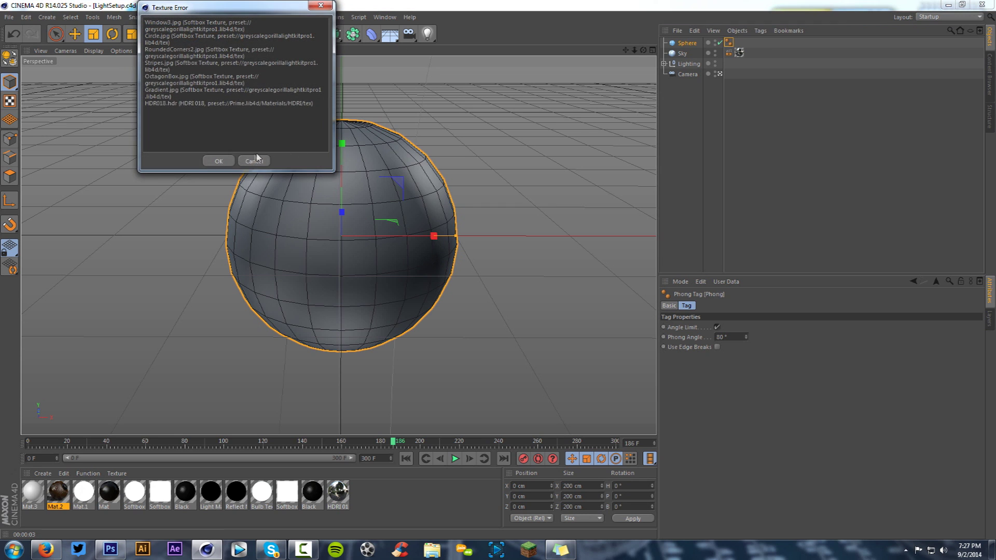
left_click(223, 159)
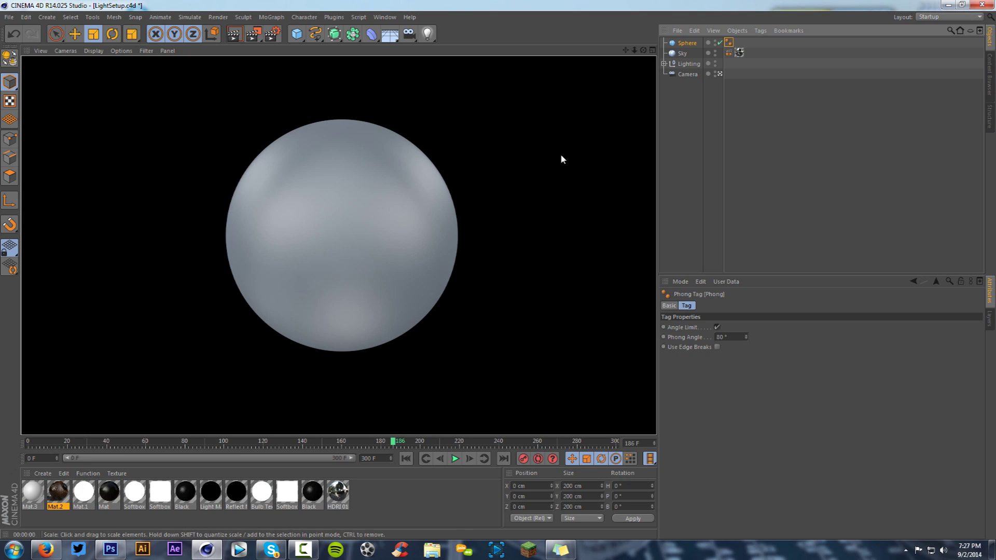
left_click(728, 44)
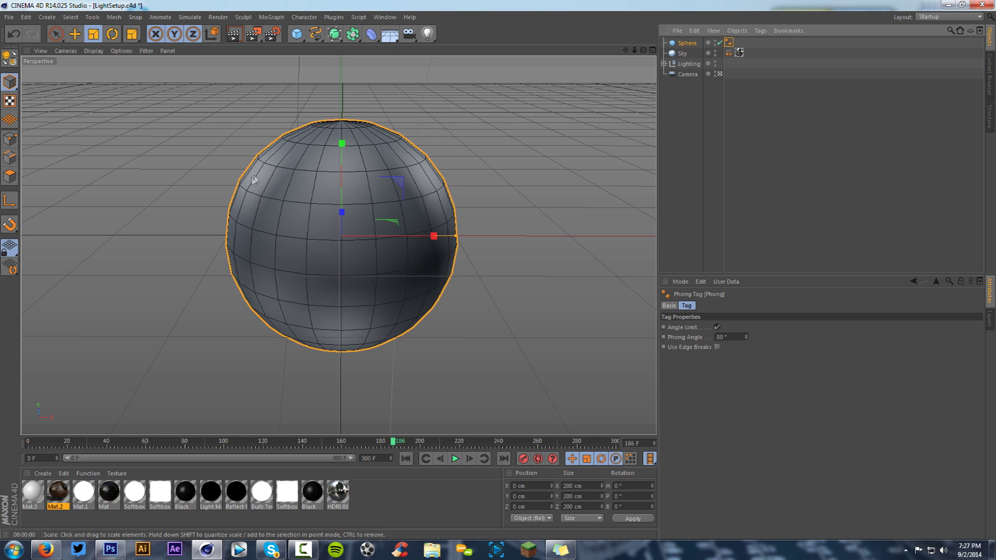
Switch the viewport display to Gouraud Shading and back to Gouraud Shading (Lines) to compare the sphere's smoothing.
left_click(94, 51)
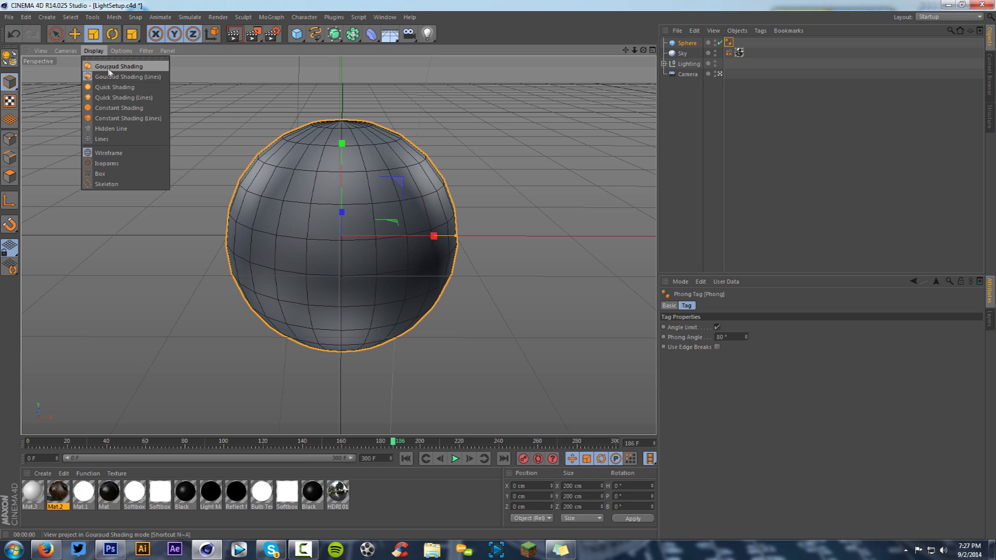
left_click(119, 66)
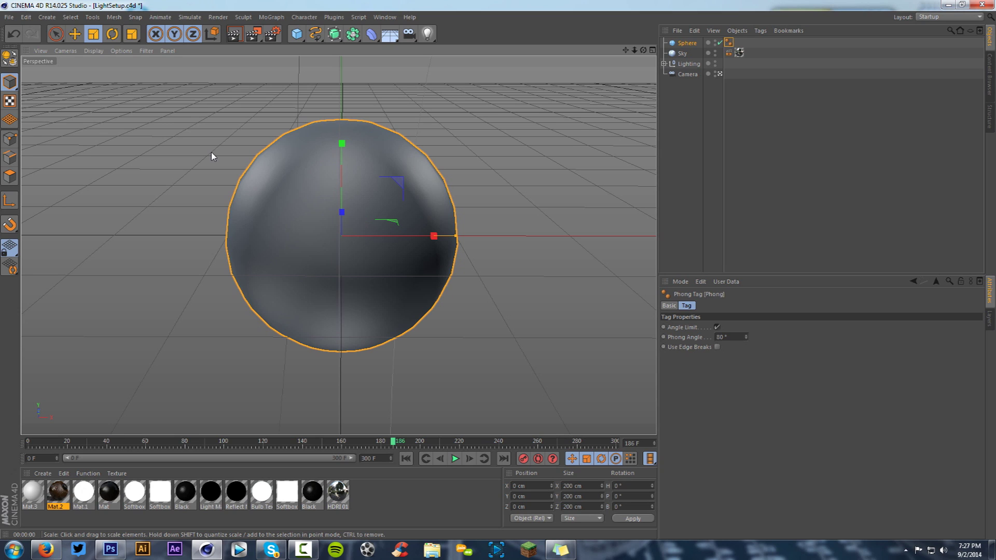
left_click(95, 51)
left_click(114, 72)
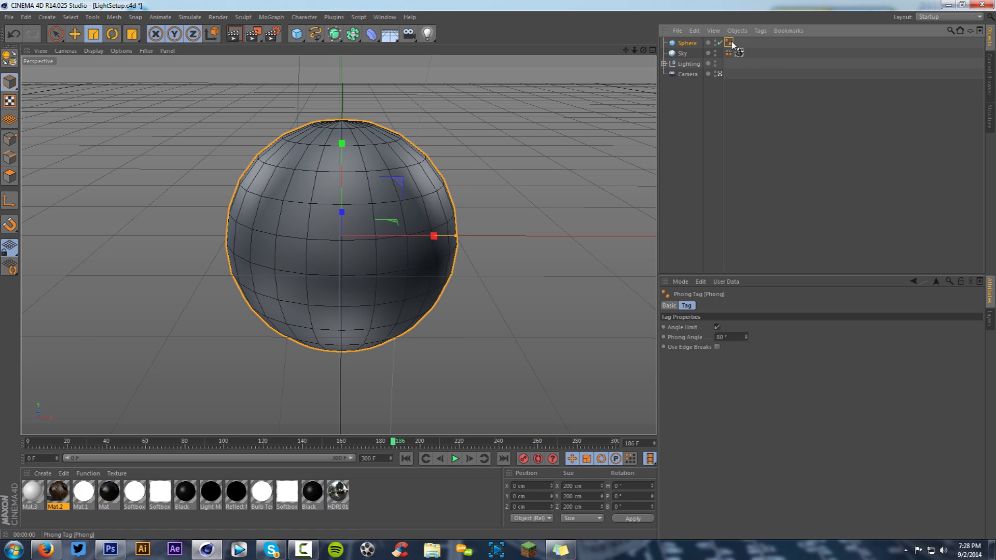
Delete the sphere's Phong tag and render the active view to check the shading.
key("Delete")
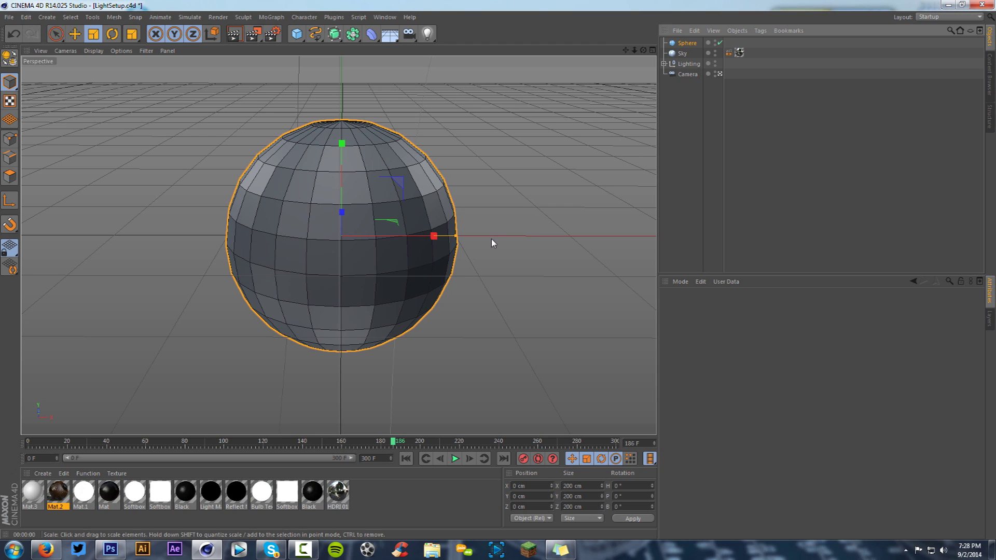
left_click(235, 34)
left_click(216, 161)
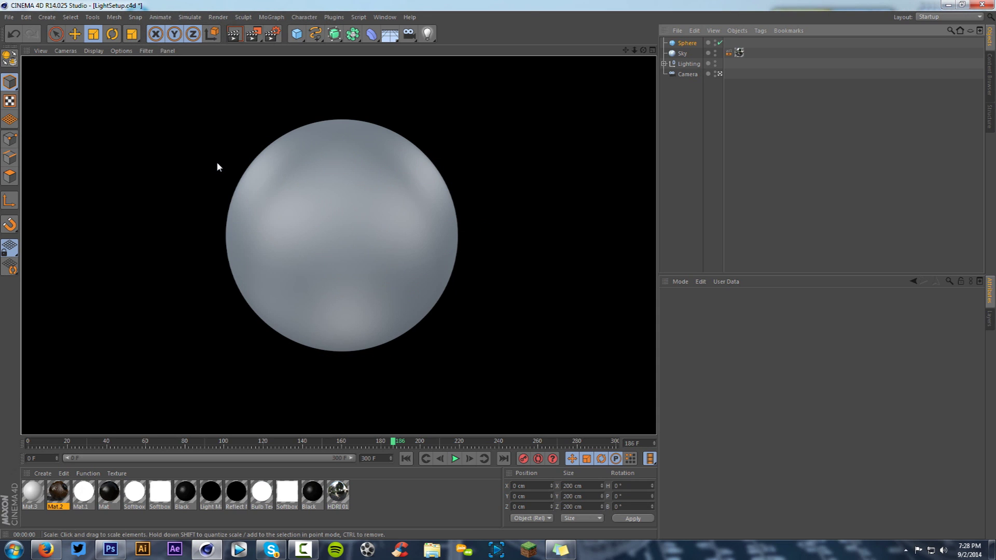
Turn off Render Perfect for the sphere and render the active view again to check its facets.
left_click(684, 43)
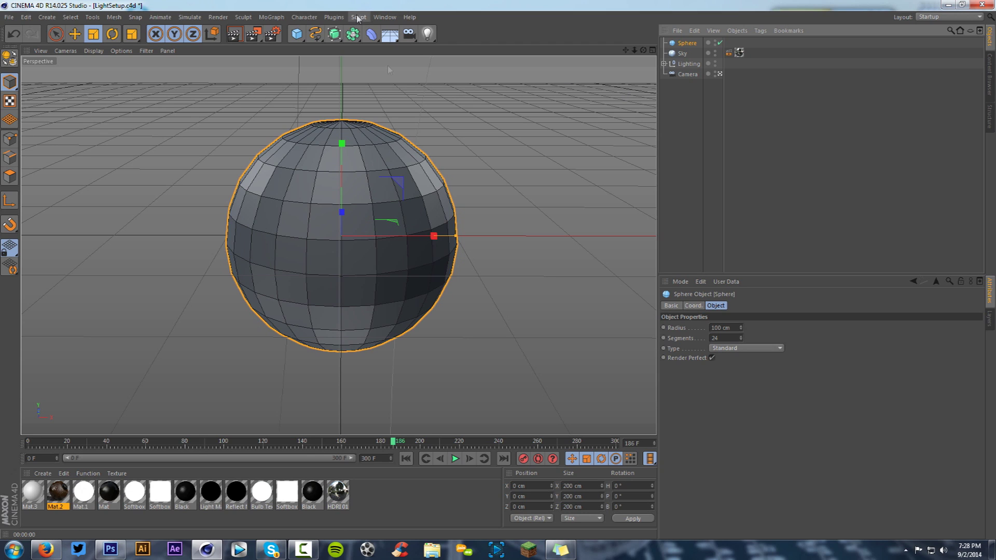
left_click(710, 357)
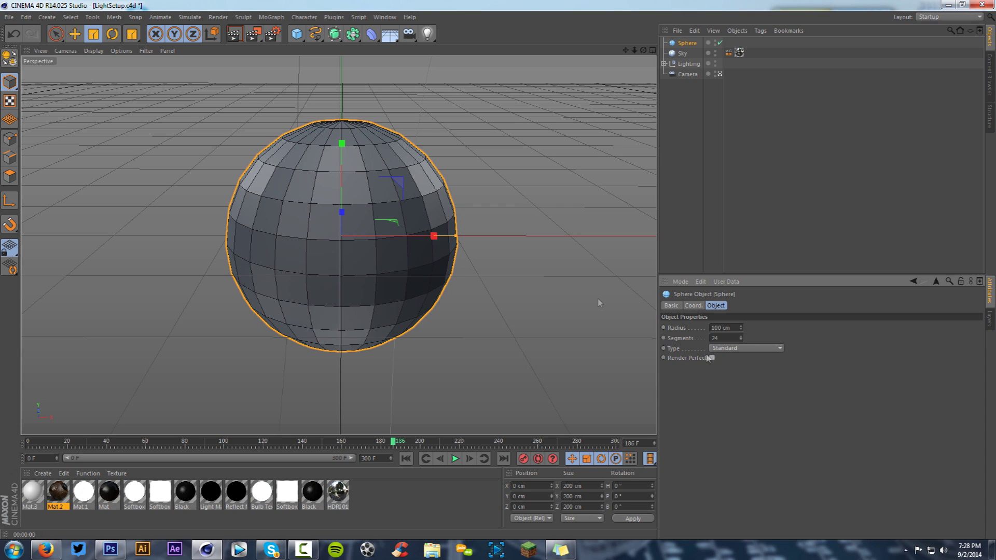
left_click(252, 37)
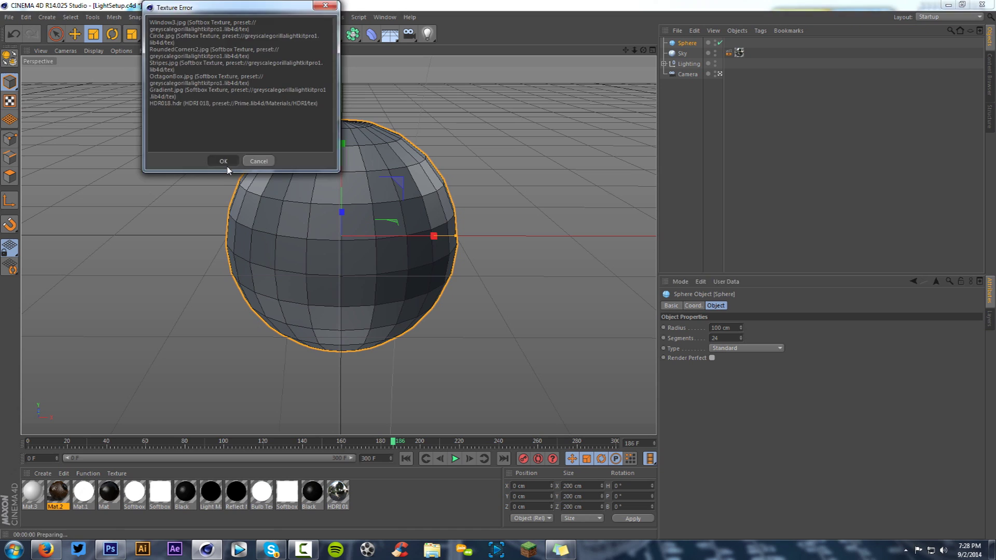
left_click(226, 162)
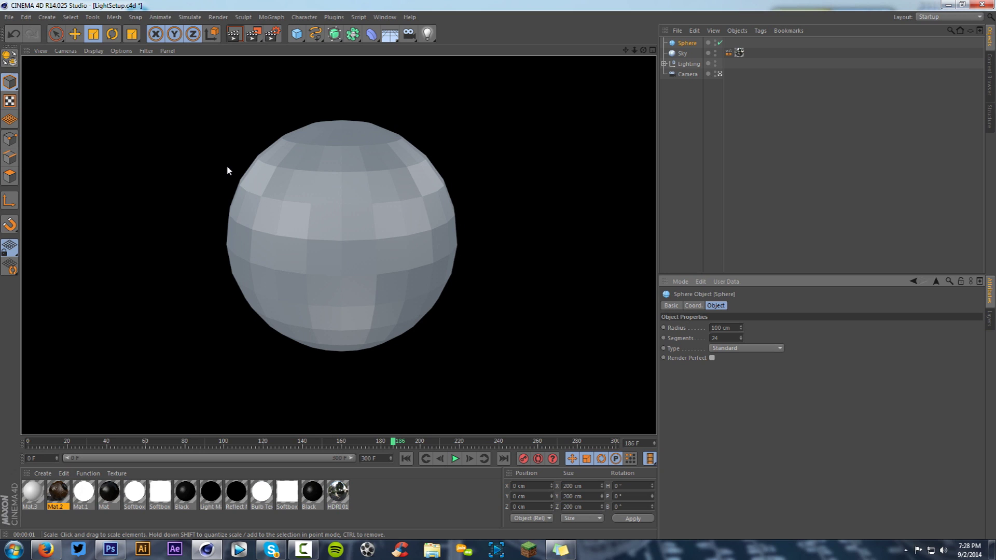
left_click(690, 42)
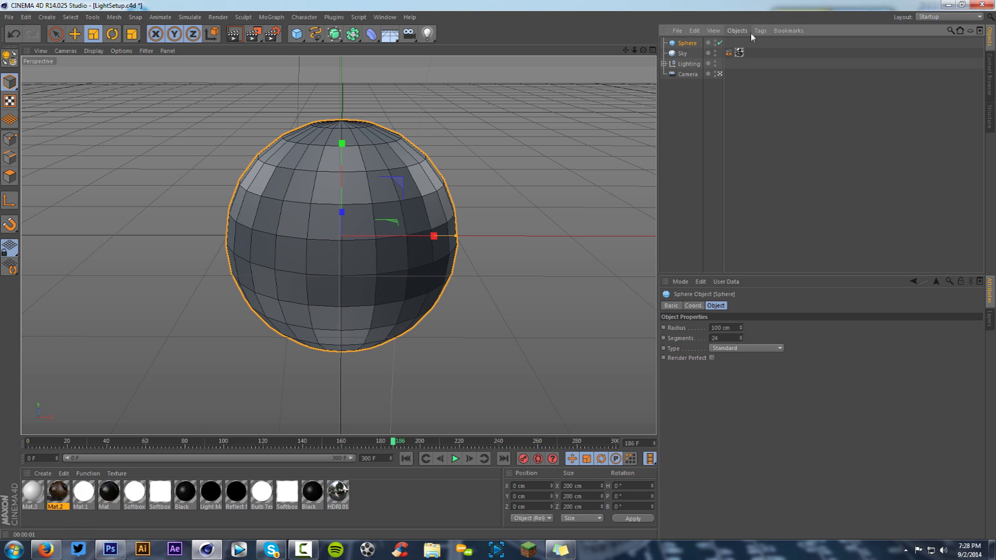
Set the sphere's radius to 95 cm and its segments to 21.
left_click(718, 43)
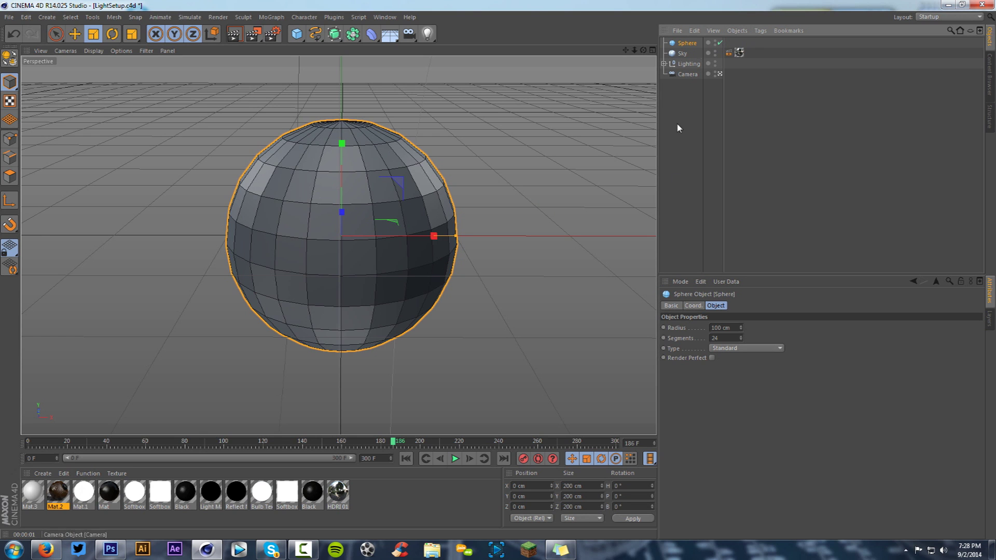
scroll(715, 329, "down", 12)
scroll(714, 330, "up", 8)
scroll(712, 330, "down", 1)
left_click(713, 337)
scroll(713, 337, "up", 4)
scroll(725, 336, "down", 8)
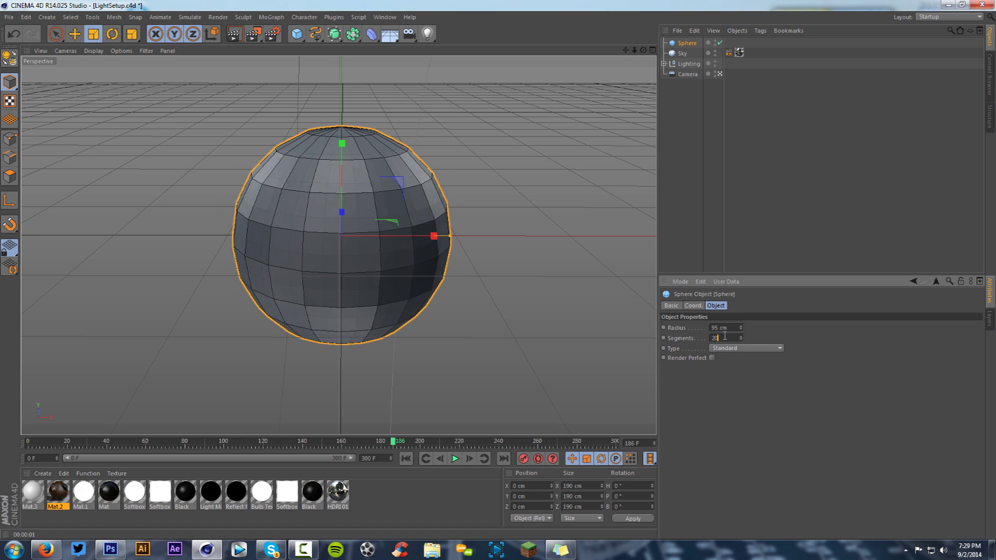
scroll(724, 336, "up", 6)
scroll(723, 336, "down", 8)
scroll(721, 337, "up", 8)
scroll(722, 337, "up", 8)
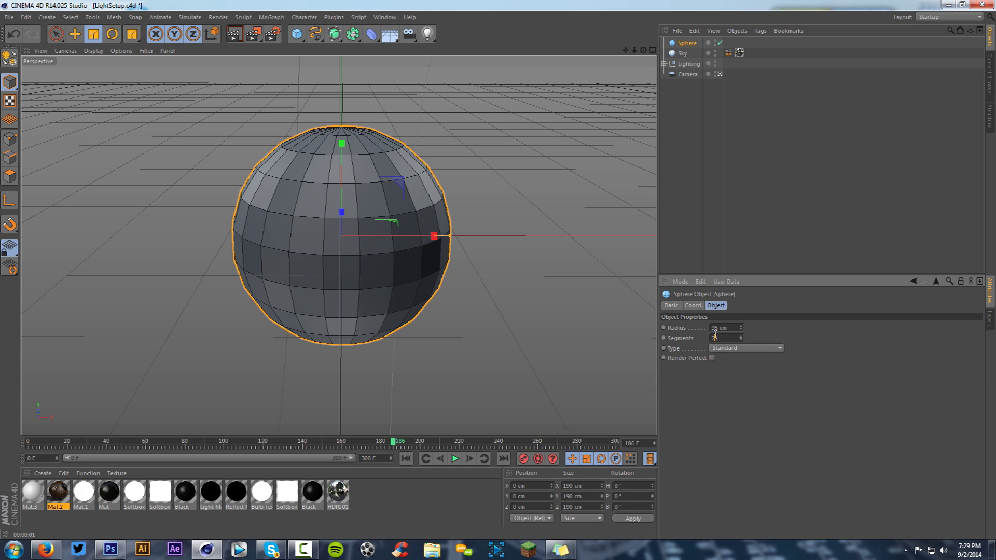
Try the Hexahedron type on the sphere and settle on the Icosahedron type.
left_click(720, 348)
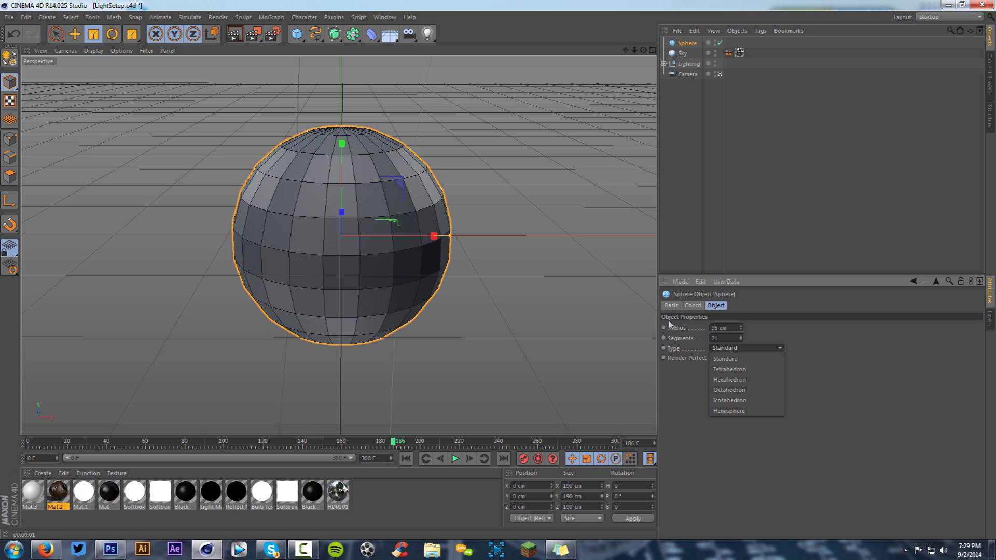
left_click(729, 379)
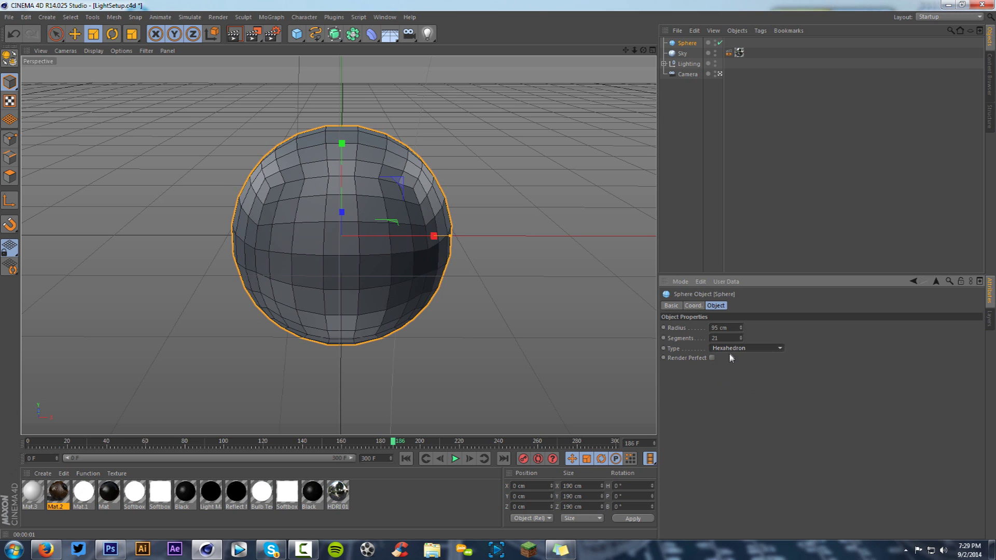
scroll(729, 348, "down", 1)
left_click(729, 348)
left_click(726, 400)
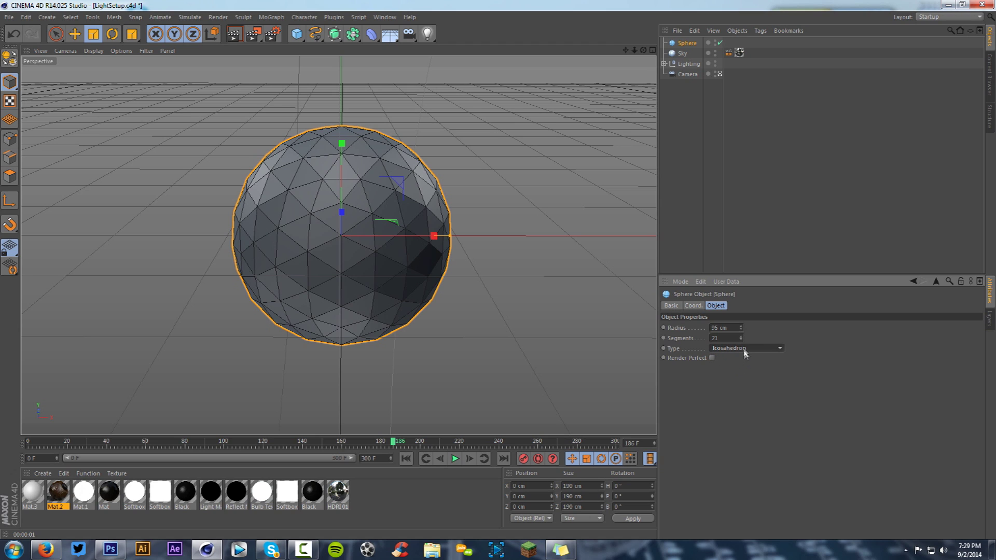
Set the icosahedron sphere's segments to 15.
double_click(726, 338)
type("15")
scroll(726, 337, "down", 1)
scroll(727, 336, "up", 1)
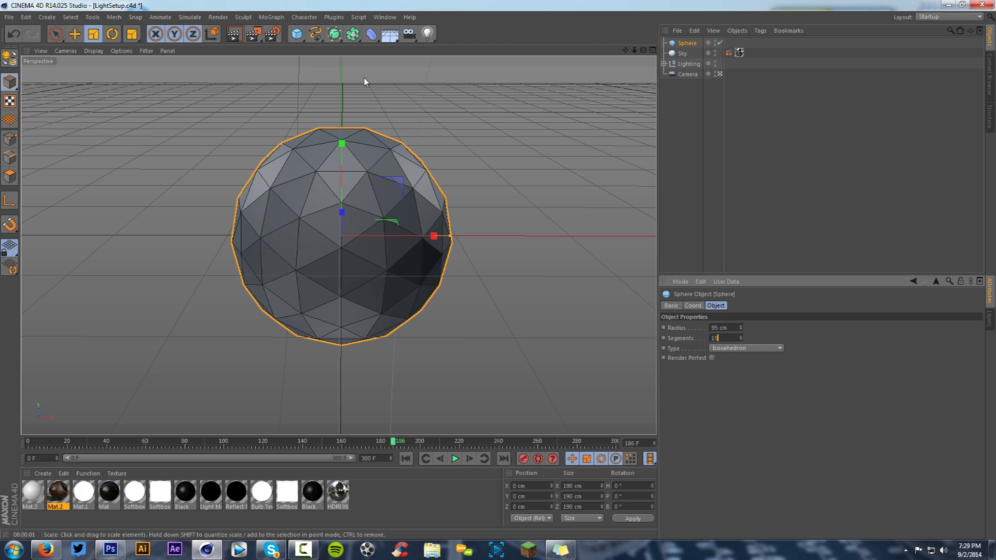
Add a Displacer deformer and make it a child of the sphere.
left_click(370, 34)
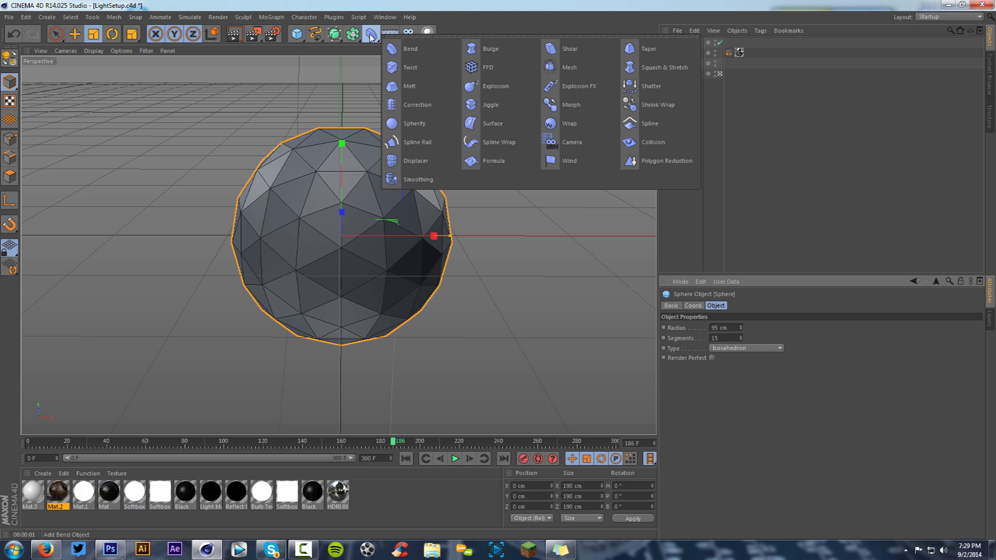
left_click(438, 160)
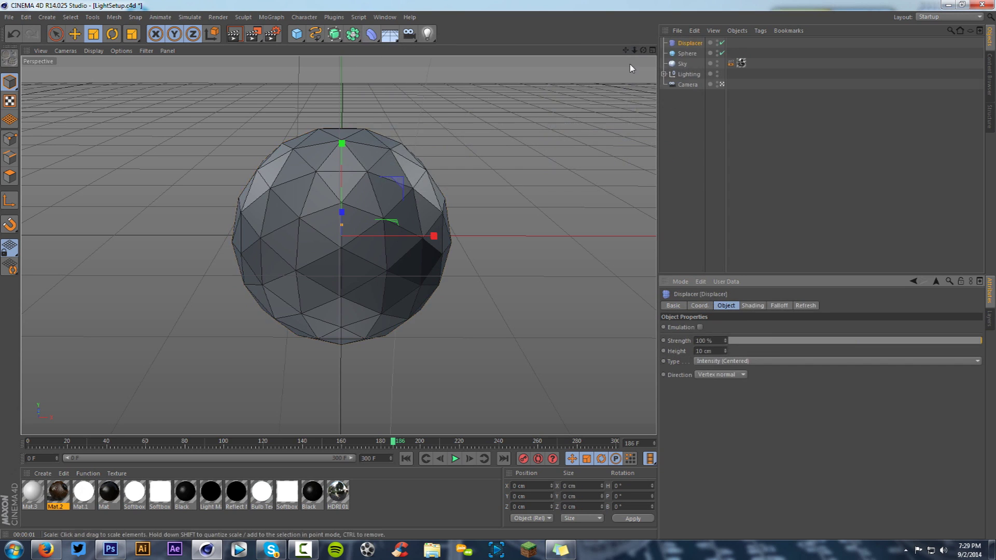
left_click_drag(685, 45, 690, 52)
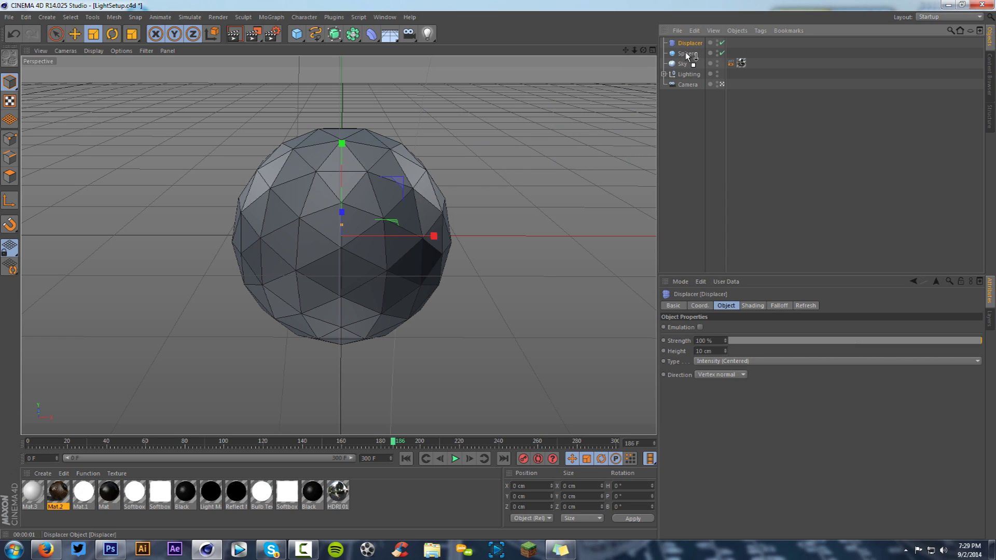
left_click_drag(686, 52, 686, 55)
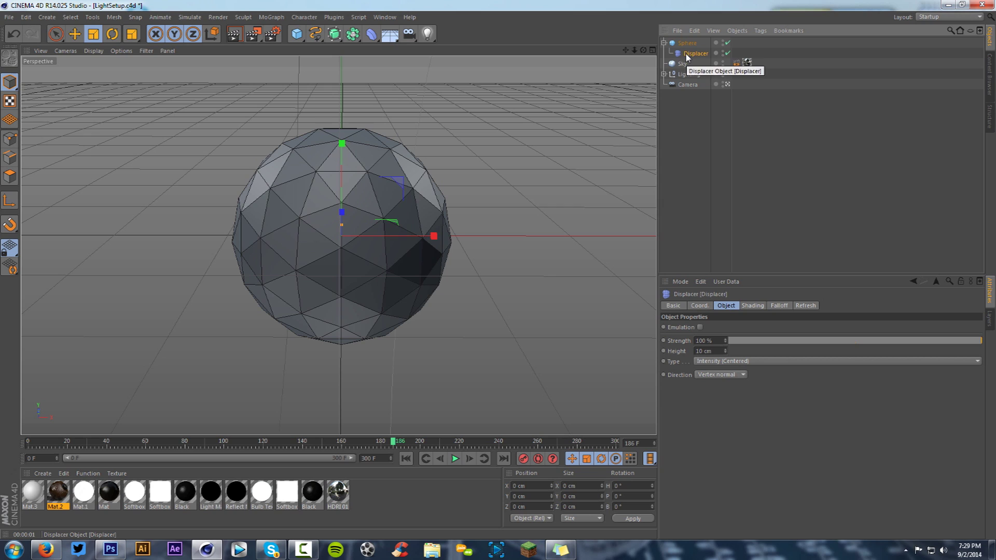
Set the Displacer's height to 15 cm and its strength to 0%.
left_click_drag(724, 340, 726, 344)
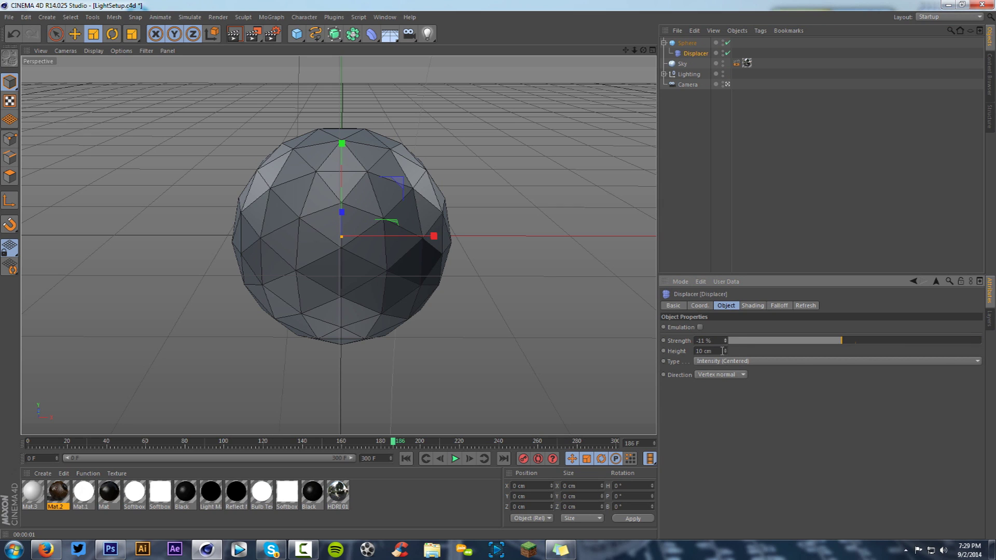
double_click(717, 351)
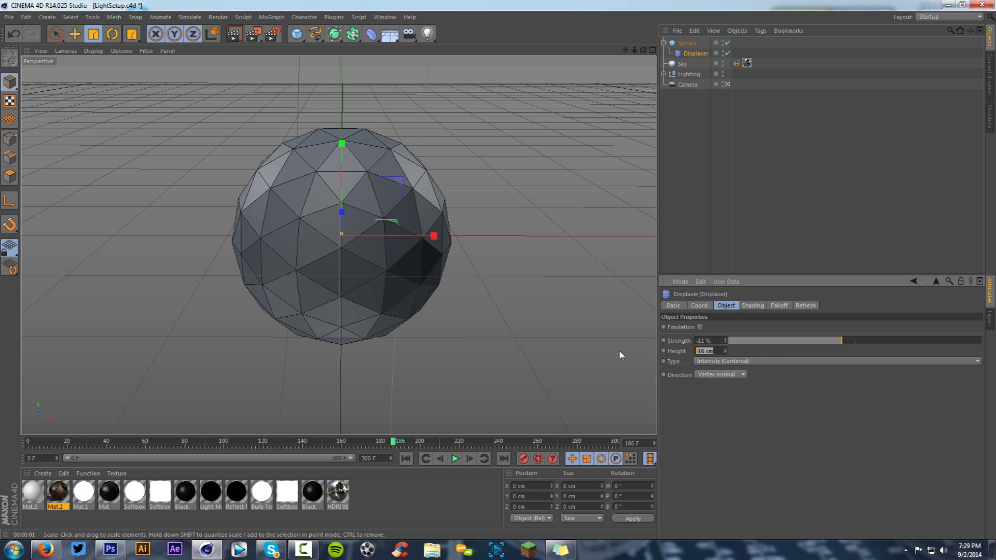
type("15")
key("Return")
left_click_drag(706, 341, 626, 341)
type("0")
key("Return")
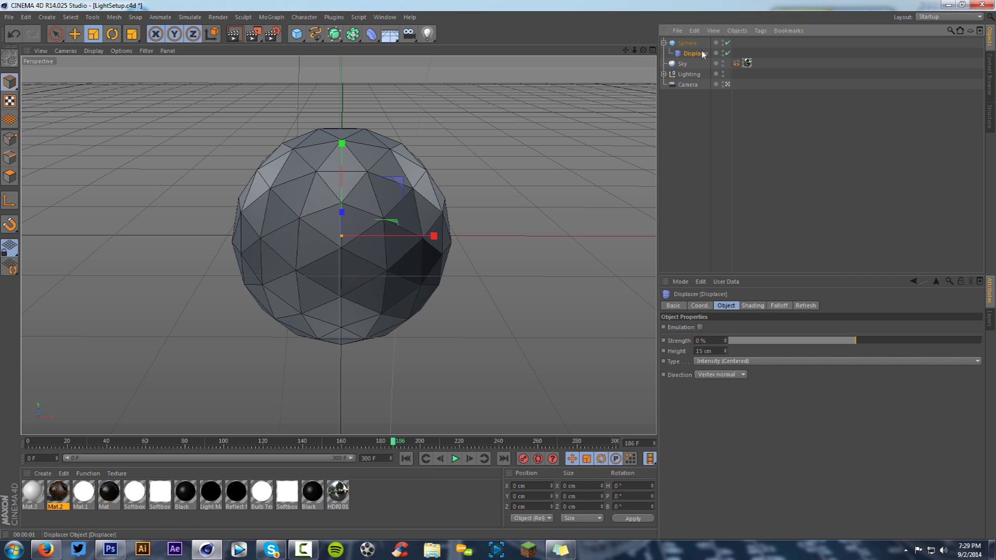
Assign a Noise shader to the Displacer's shading.
left_click(762, 306)
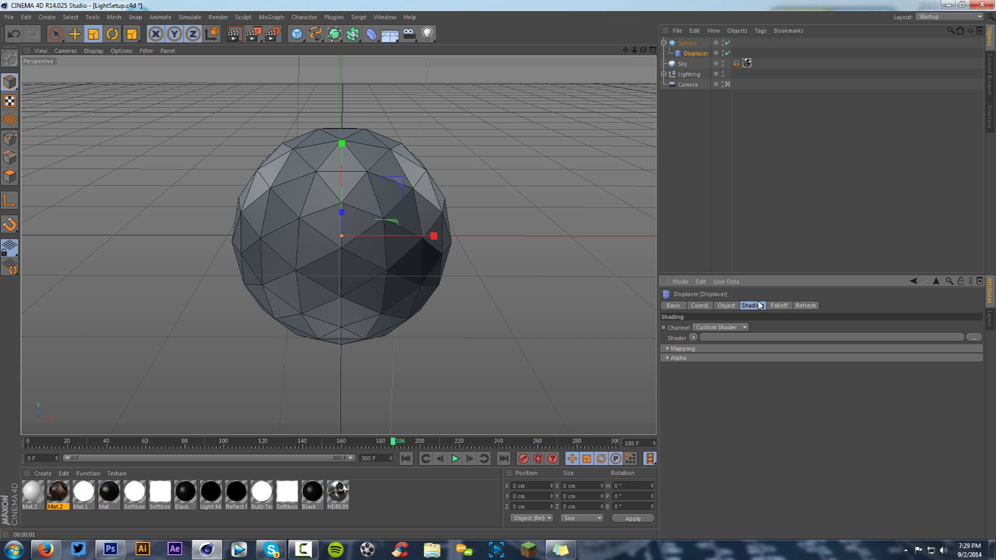
left_click(694, 338)
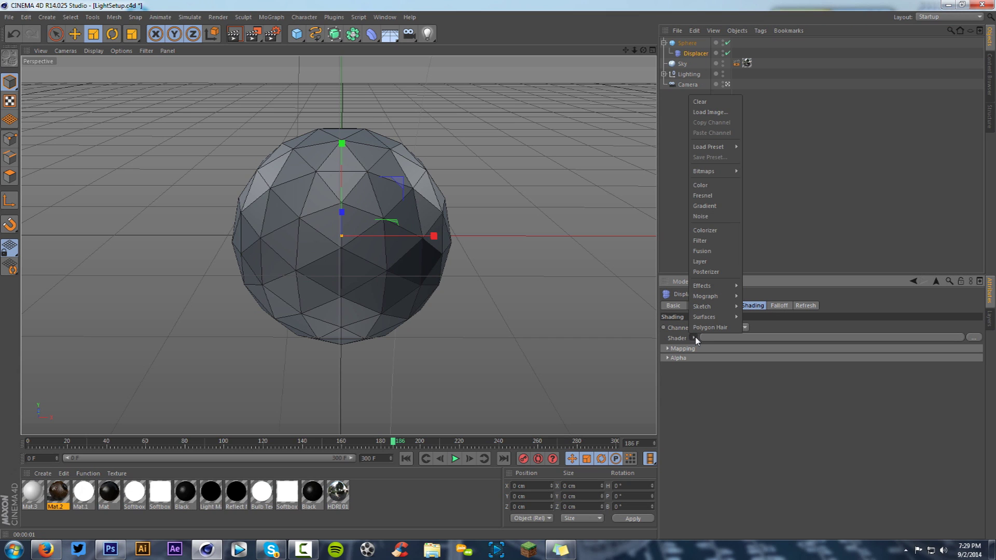
left_click(701, 216)
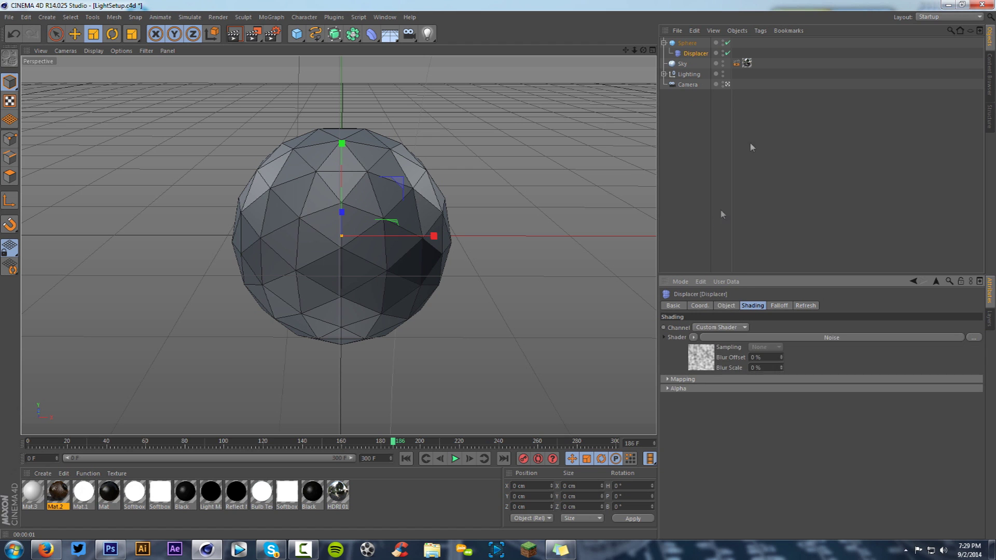
Deform the sphere by setting the Displacer's strength to 311% and its height to -9 cm.
left_click(724, 306)
left_click_drag(725, 340, 767, 341)
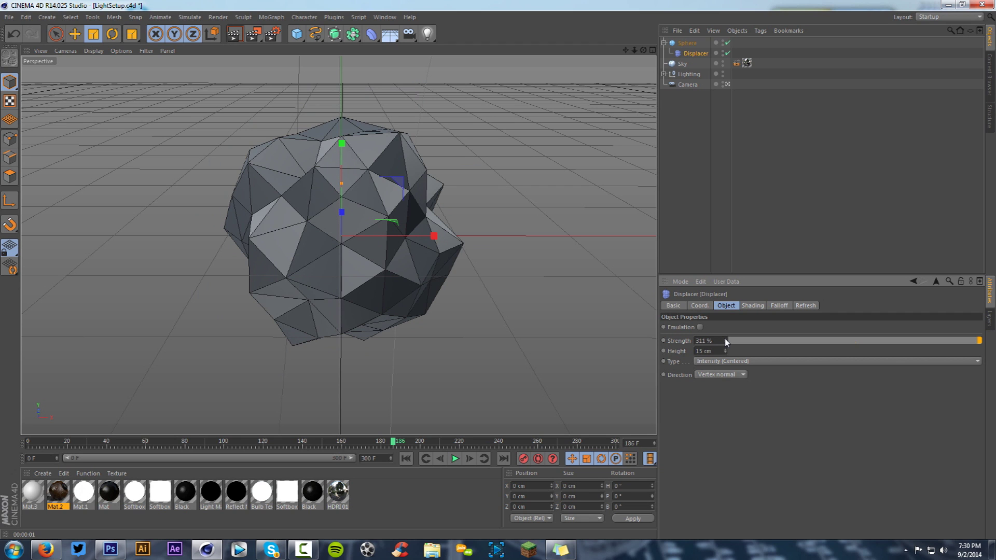
left_click_drag(727, 352, 699, 351)
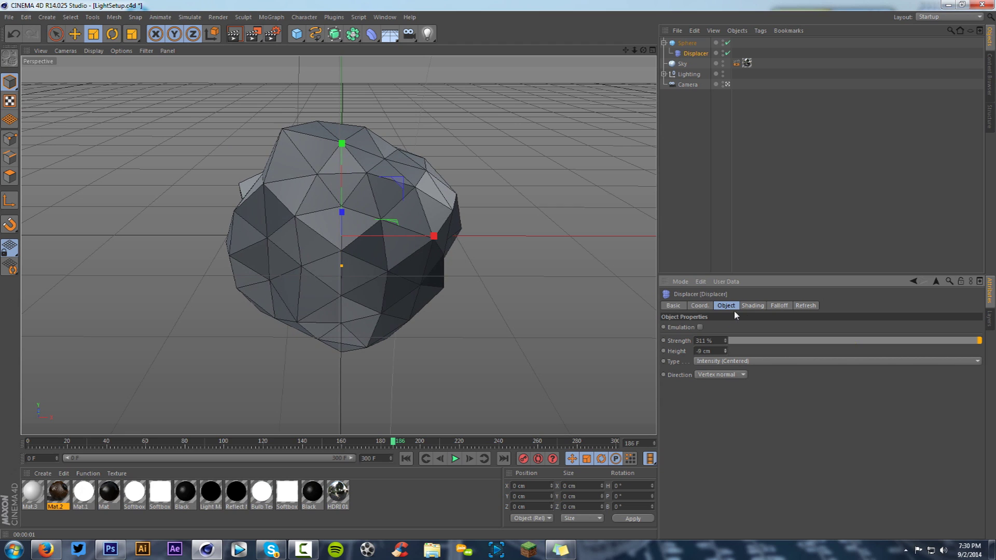
Try Cell Noise as the noise type of the Displacer's Noise shader.
left_click(750, 305)
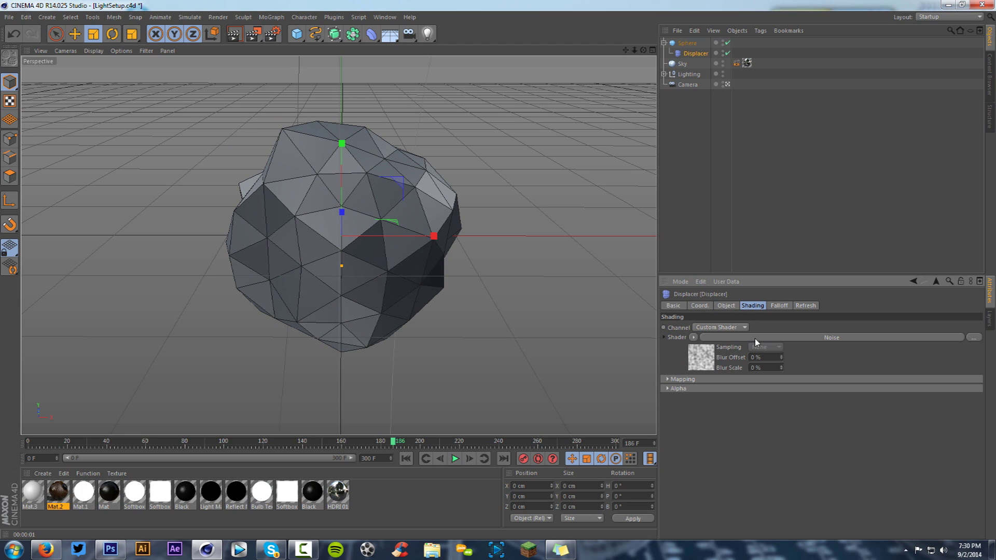
left_click(819, 337)
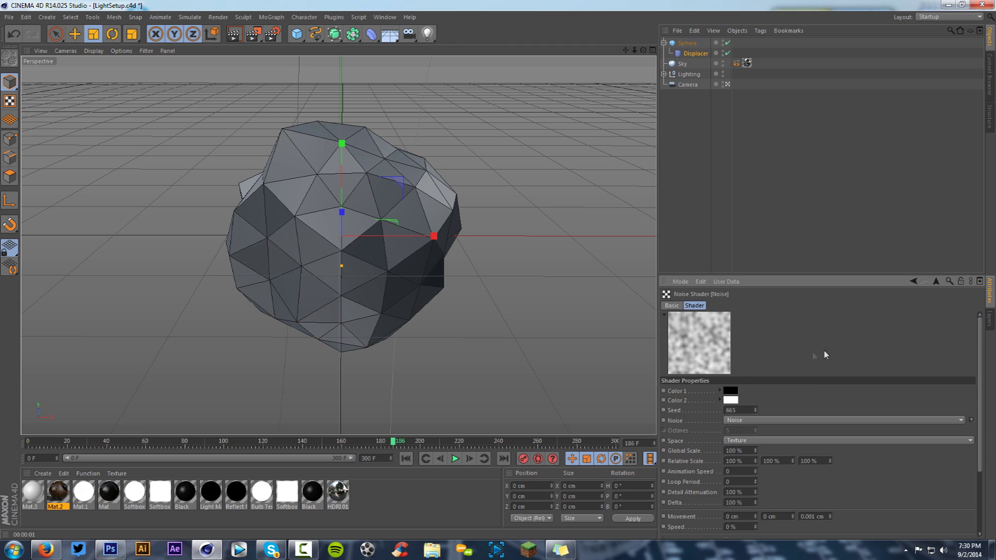
left_click(757, 419)
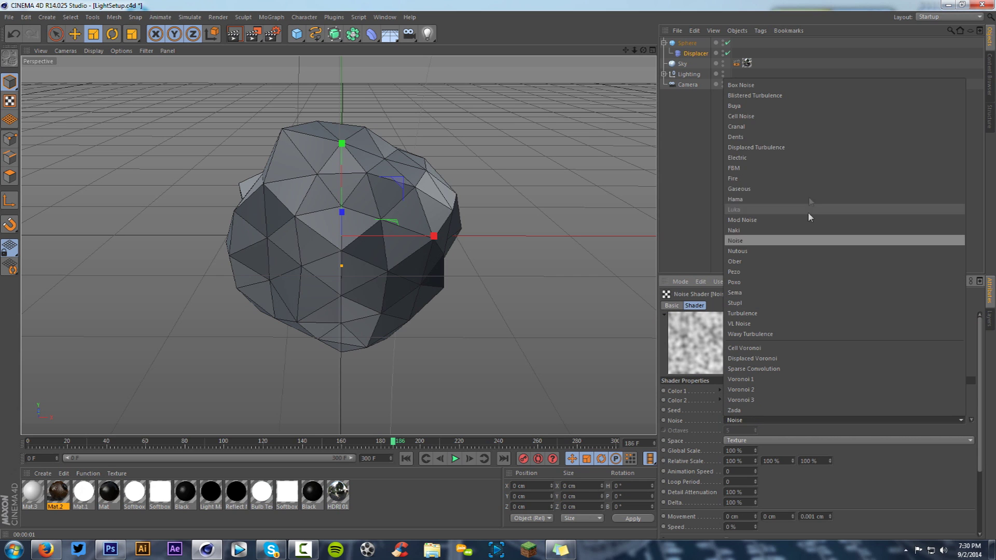
left_click(757, 116)
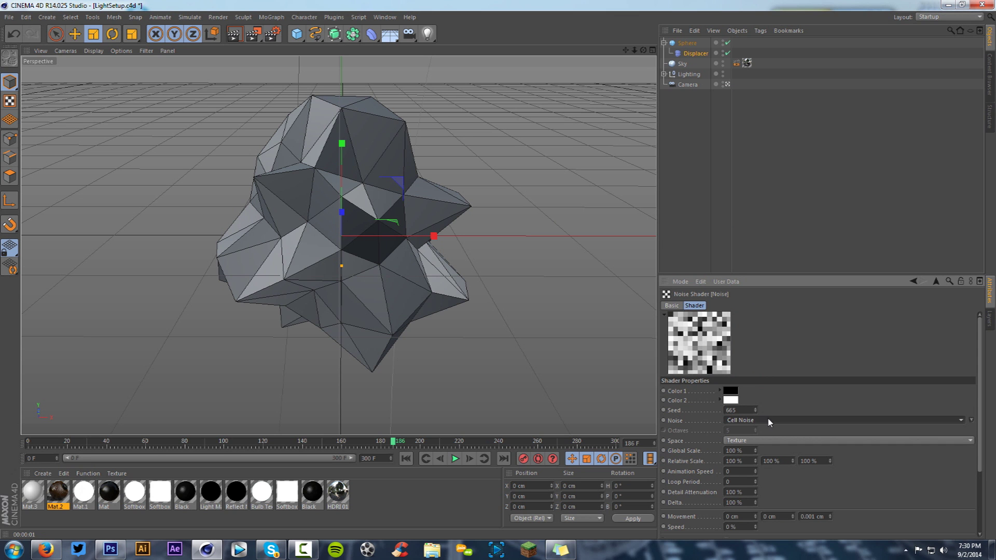
left_click_drag(643, 49, 499, 52)
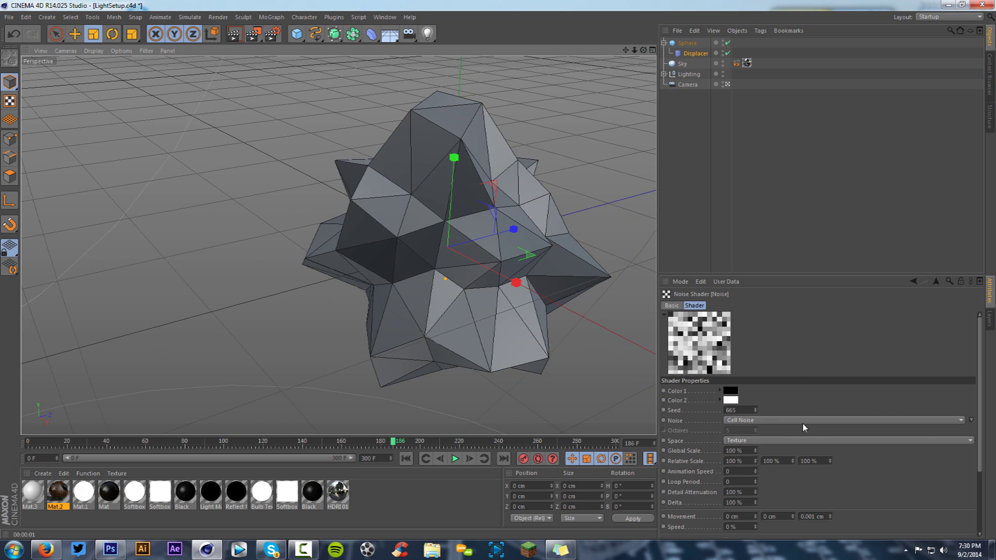
Try further noise types such as Dents in the Displacer's shader and return the noise type to Noise.
scroll(797, 420, "down", 1)
left_click(797, 420)
left_click(798, 419)
scroll(797, 419, "down", 1)
scroll(797, 420, "up", 1)
scroll(796, 418, "down", 1)
left_click(796, 418)
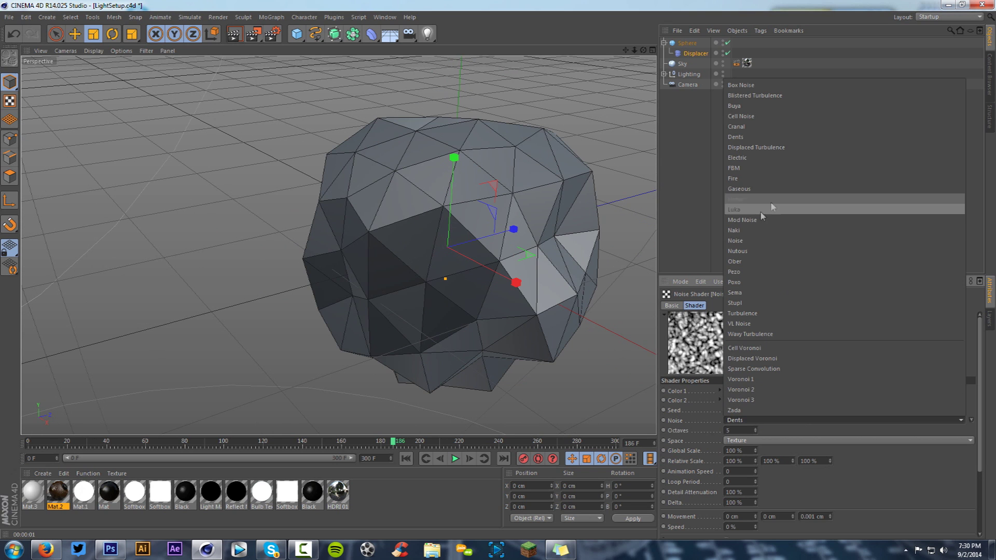
left_click(737, 241)
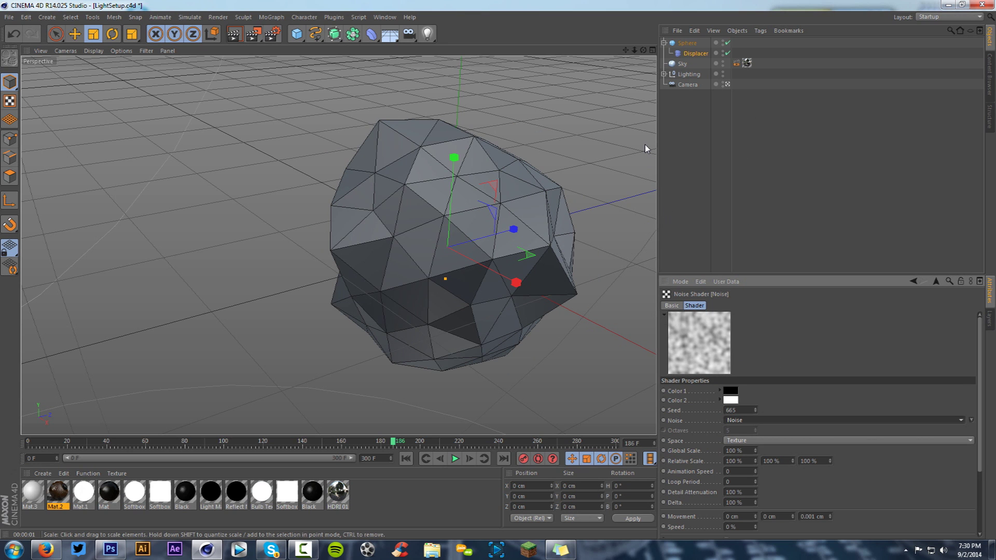
Add a Polygon Reduction deformer and make it a child of the sphere below the Displacer.
left_click_drag(643, 51, 530, 52)
left_click(371, 35)
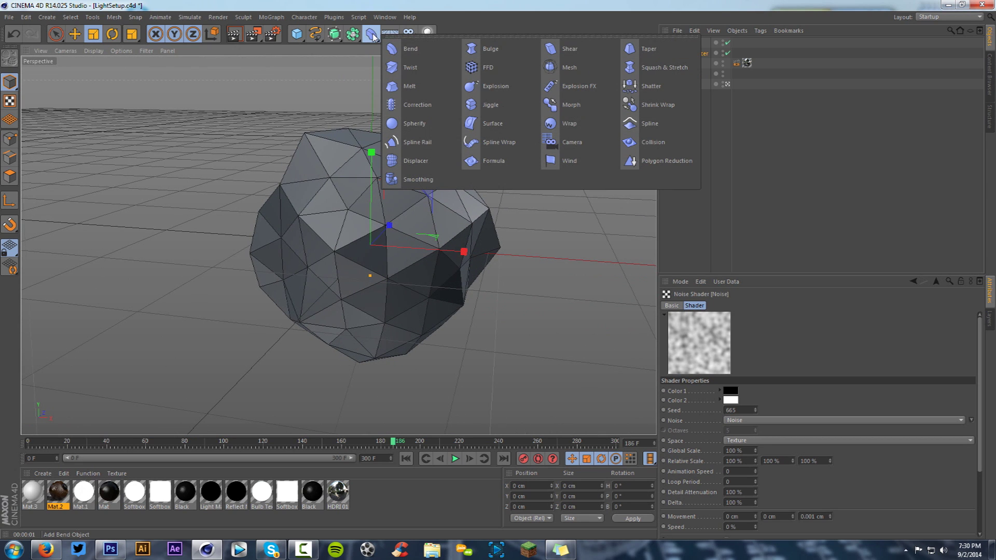
left_click(642, 162)
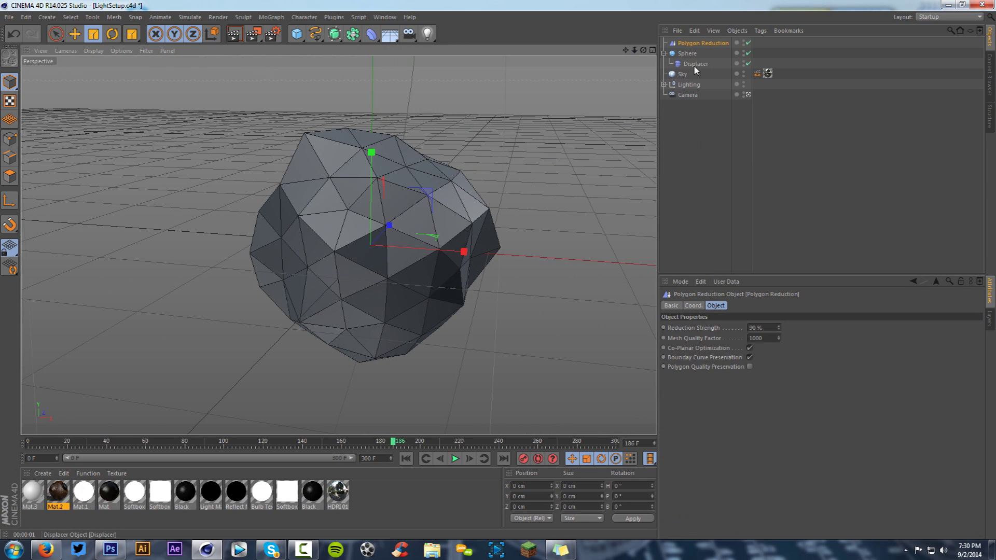
left_click_drag(692, 44, 692, 66)
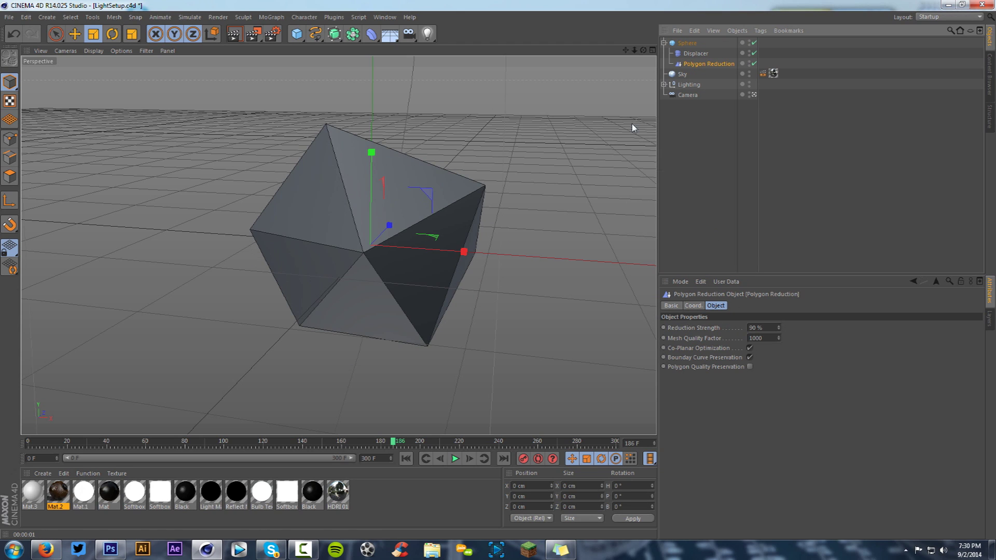
Set the Polygon Reduction's reduction strength to 25%.
left_click_drag(646, 52, 669, 54)
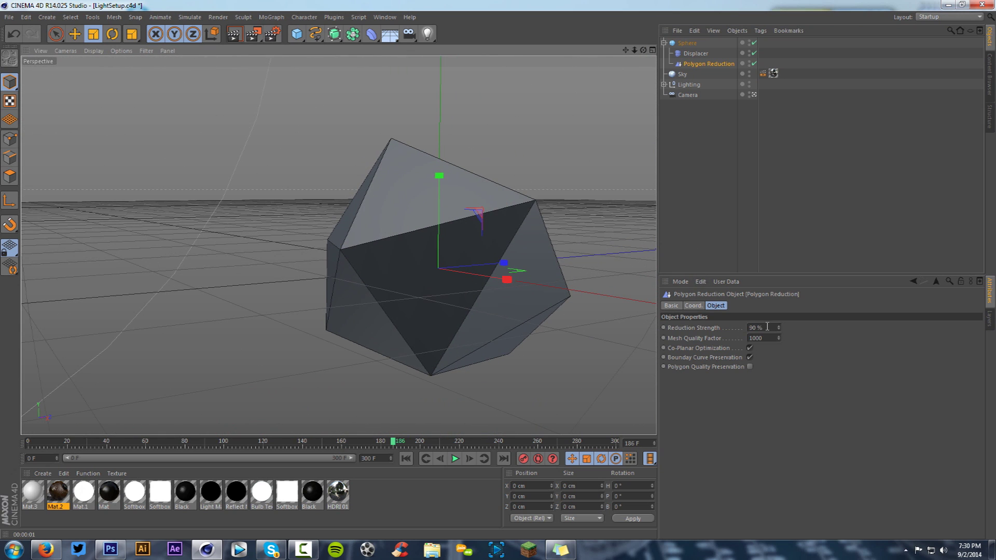
scroll(767, 326, "down", 20)
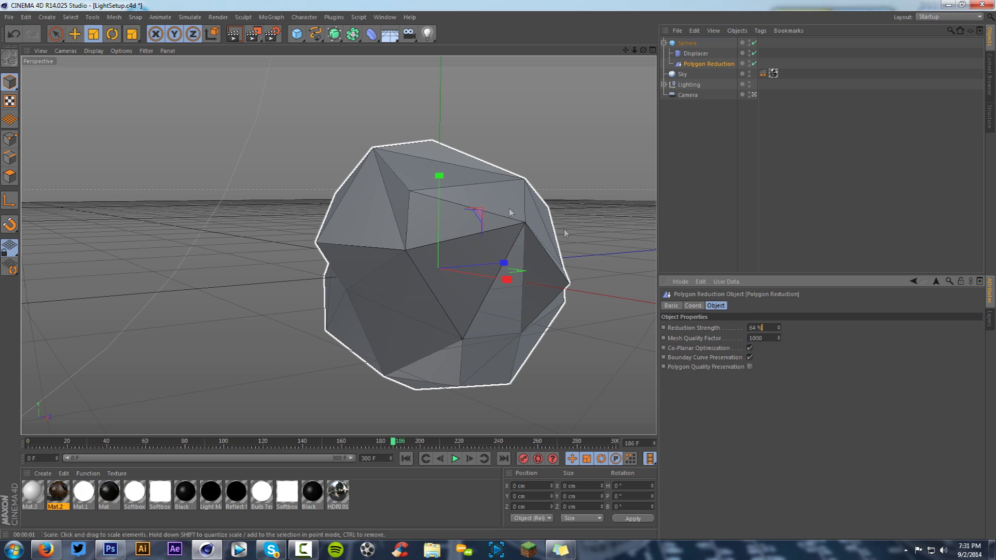
scroll(770, 325, "down", 16)
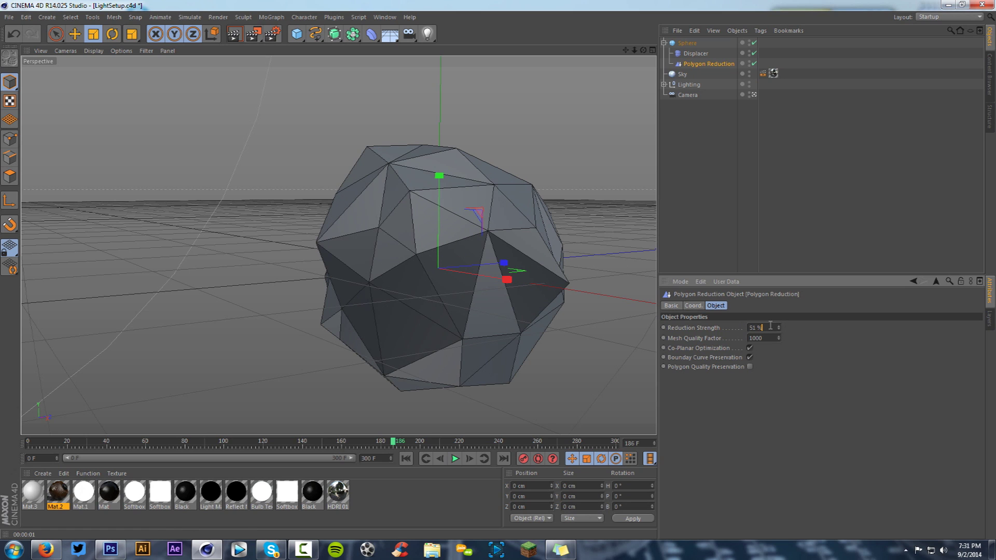
scroll(770, 325, "down", 20)
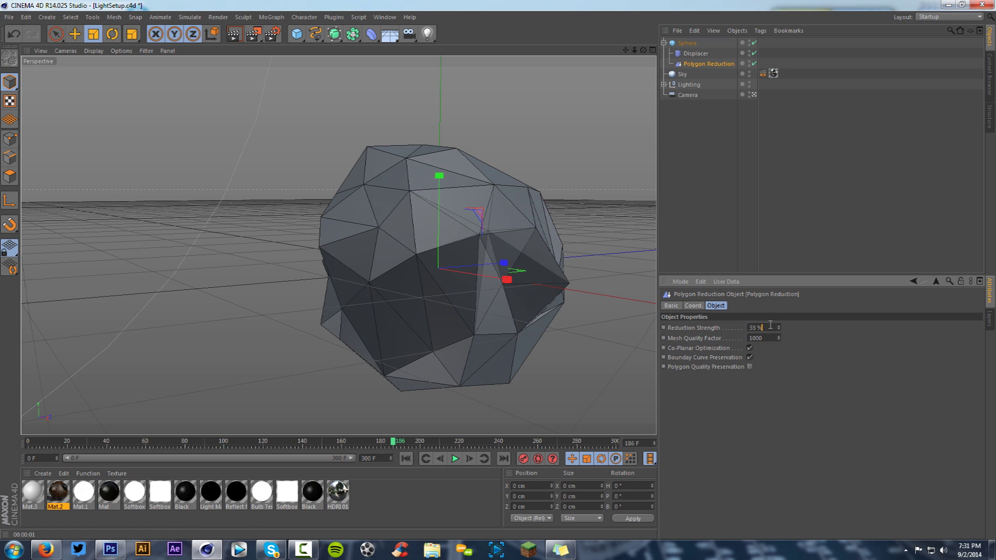
scroll(770, 325, "down", 12)
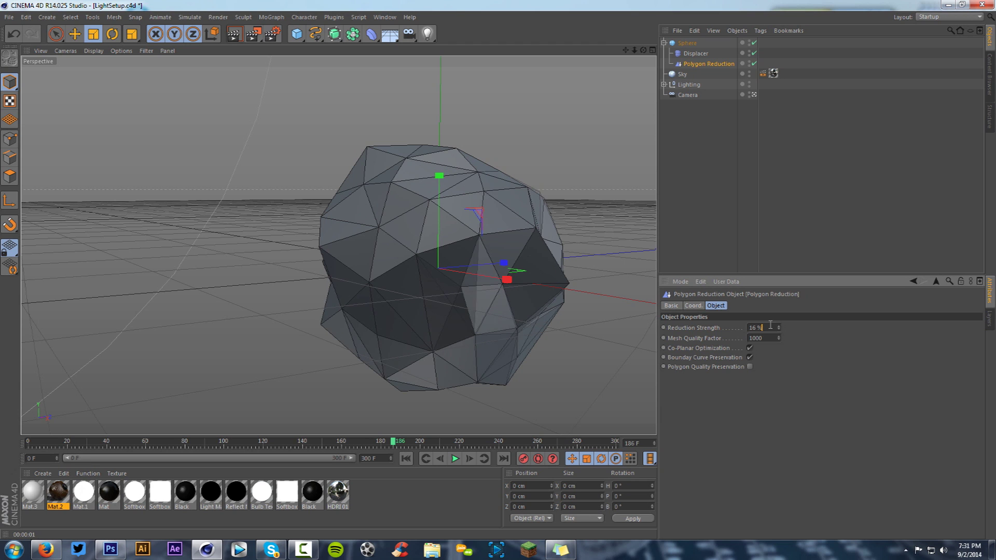
scroll(766, 323, "up", 9)
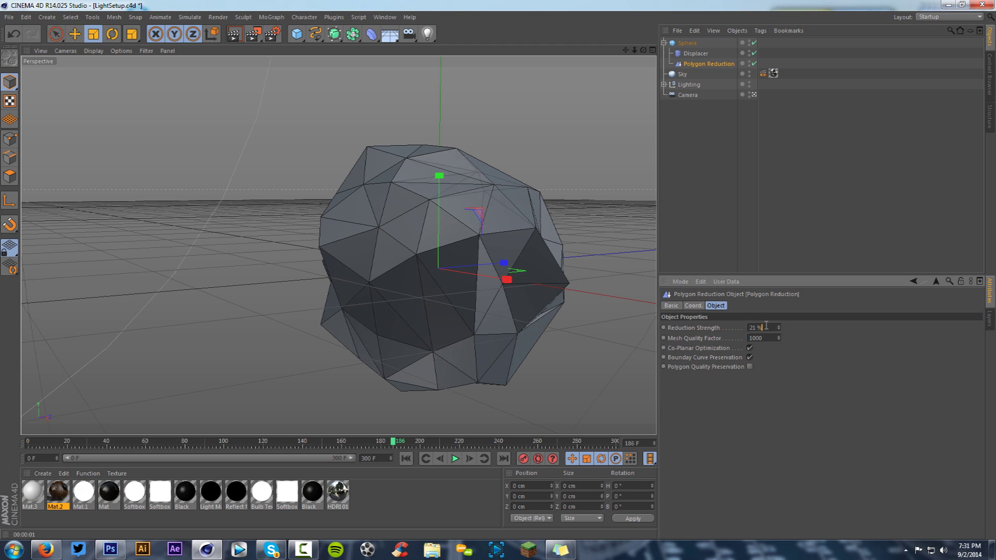
left_click_drag(625, 50, 596, 83)
left_click_drag(338, 244, 338, 244)
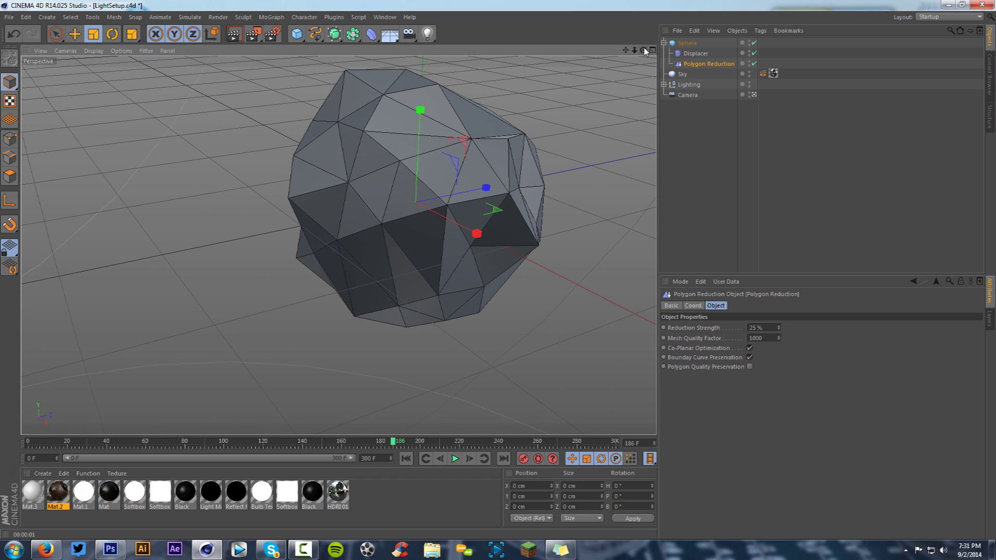
left_click_drag(338, 245, 337, 242)
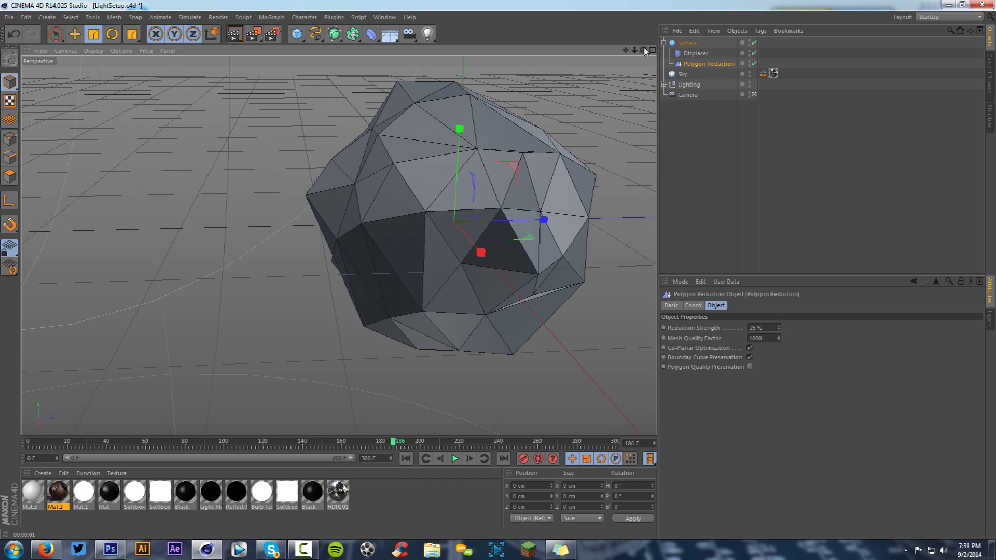
left_click_drag(625, 49, 339, 245)
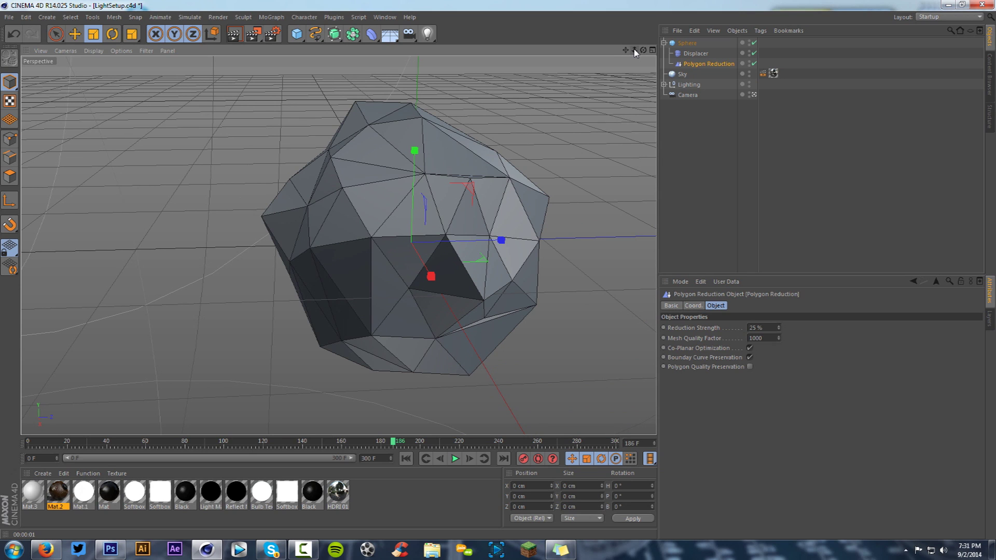
Examine the reduced sphere from other sides and render it in the viewport.
left_click(372, 33)
left_click(271, 18)
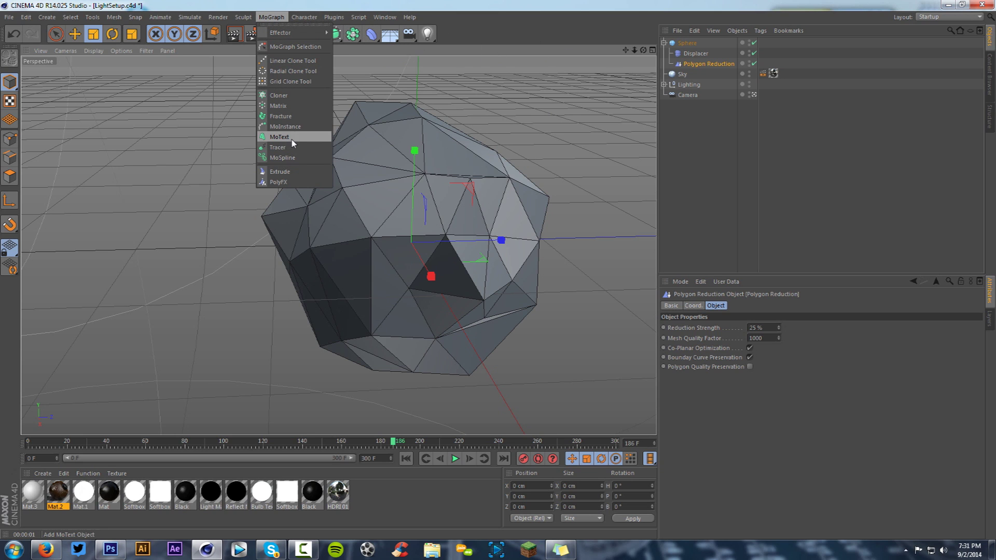
left_click(603, 51)
left_click_drag(625, 50, 338, 246)
left_click_drag(644, 50, 291, 241)
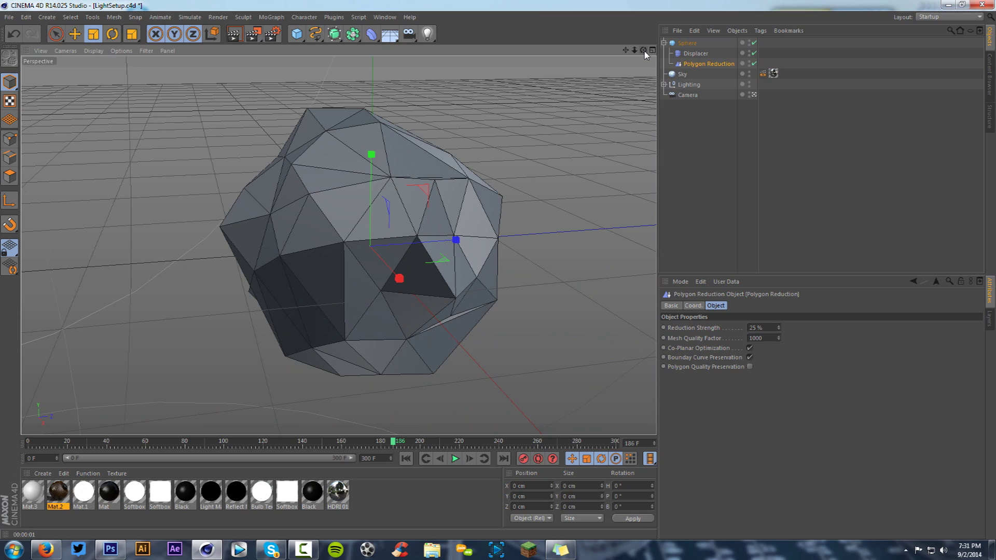
left_click_drag(644, 50, 482, 241)
left_click_drag(643, 50, 684, 51)
left_click_drag(337, 244, 338, 245, "alt")
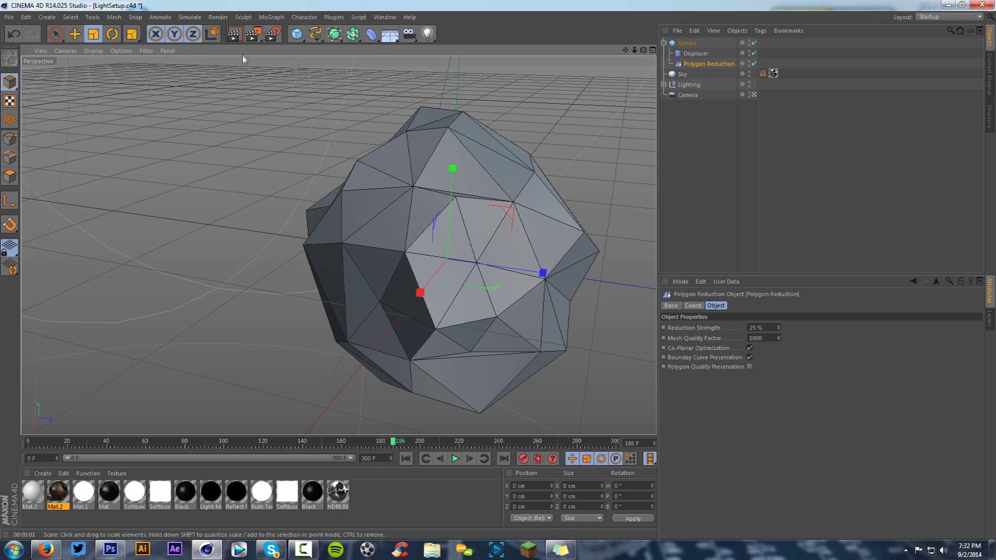
left_click(234, 33)
left_click(217, 161)
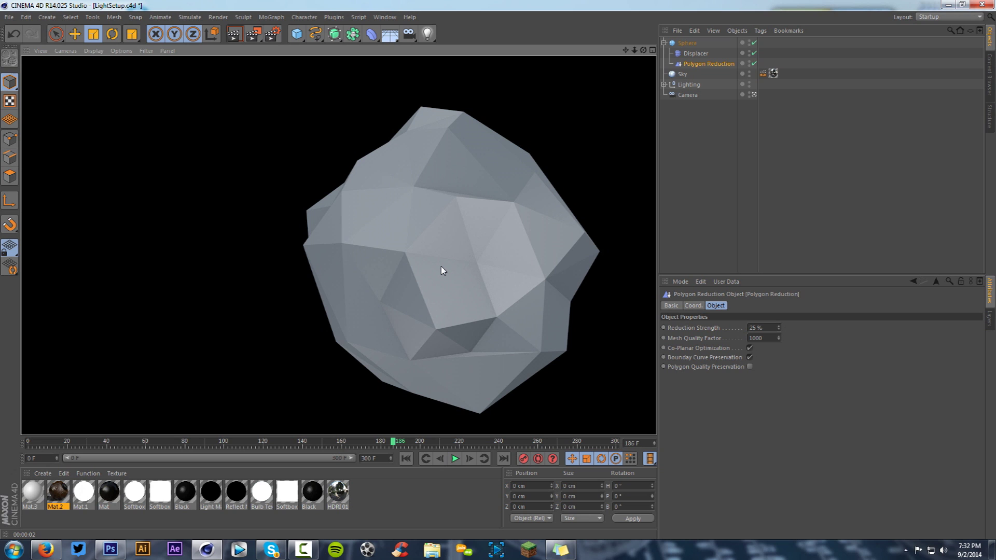
Disable the sphere and add a Landscape object to the scene.
left_click(664, 43)
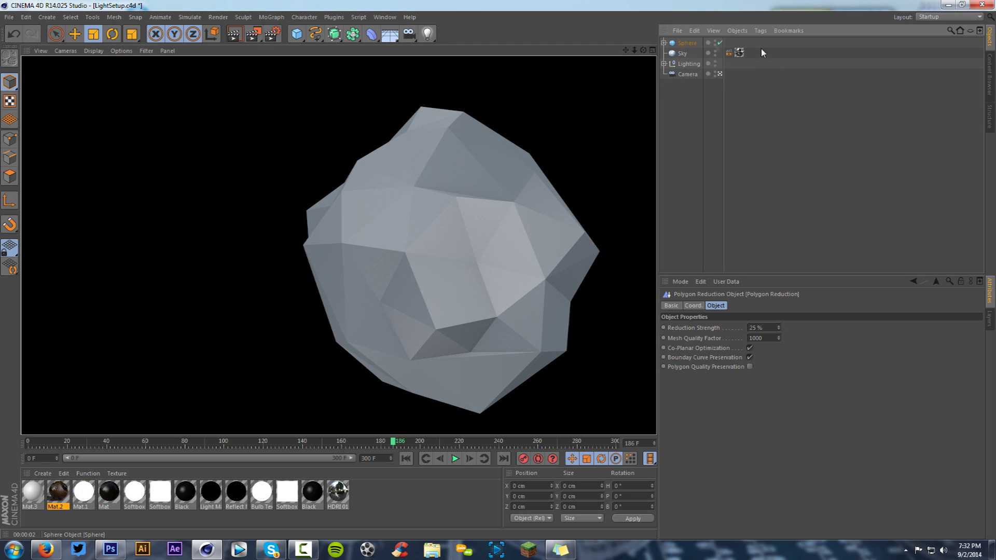
left_click(720, 43)
left_click_drag(643, 49, 610, 54)
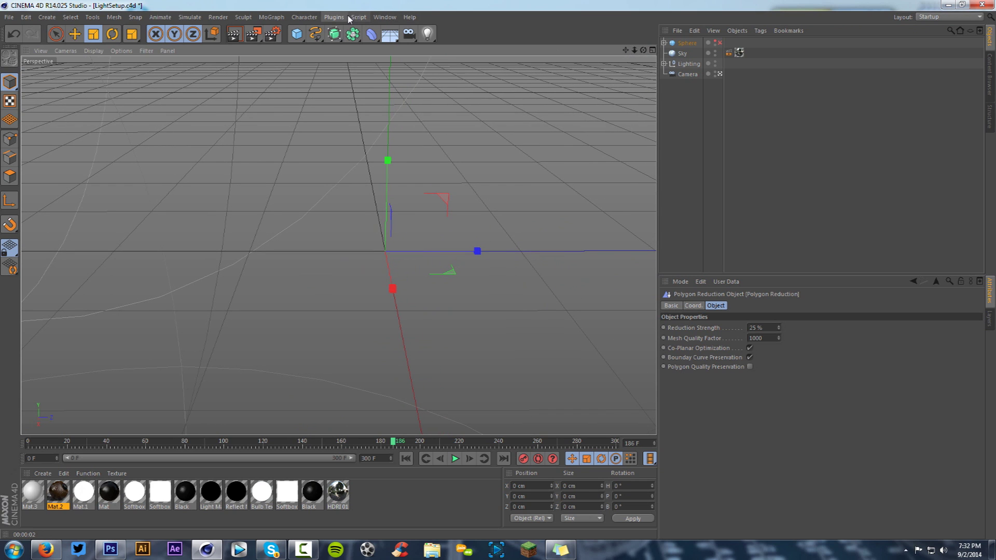
left_click(305, 32)
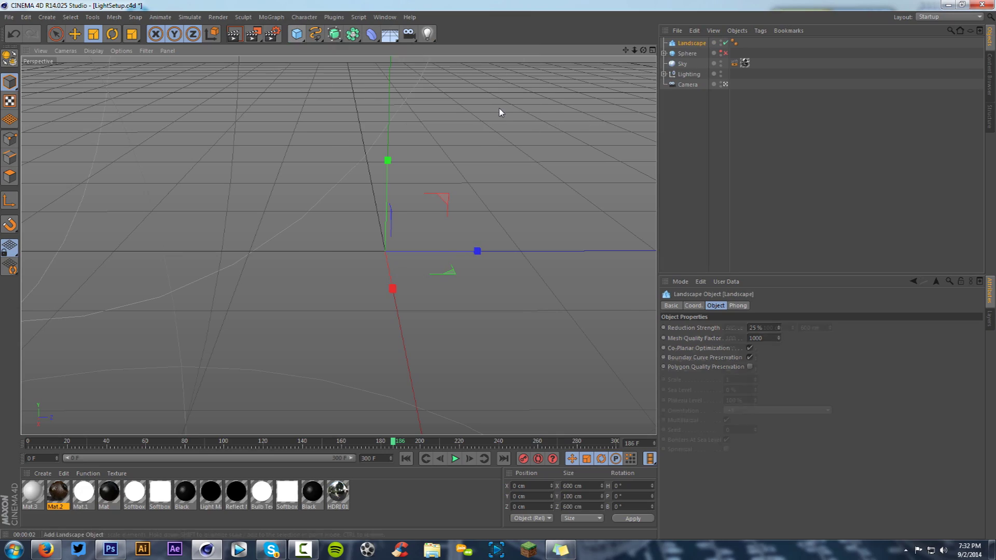
left_click(501, 107)
left_click_drag(634, 50, 608, 49)
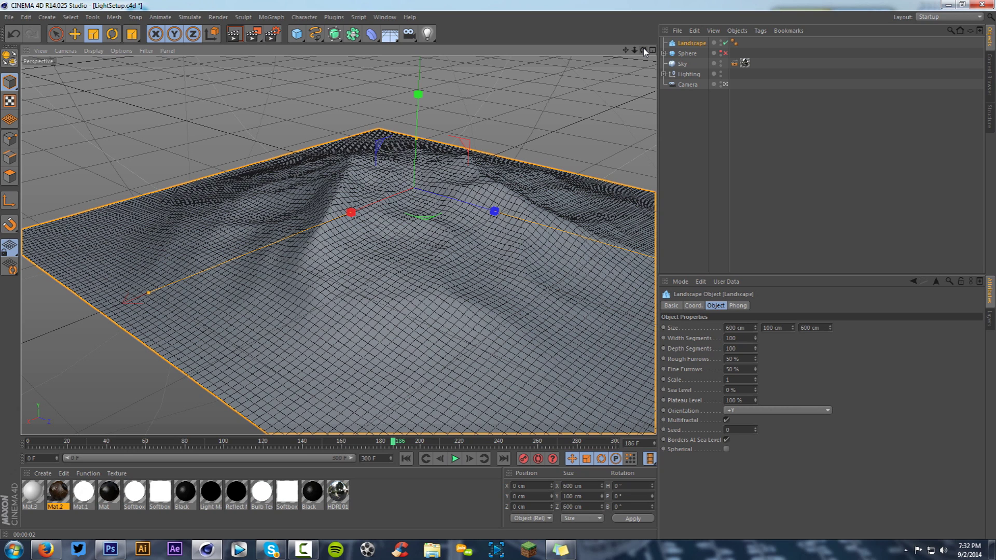
left_click_drag(296, 34, 389, 78)
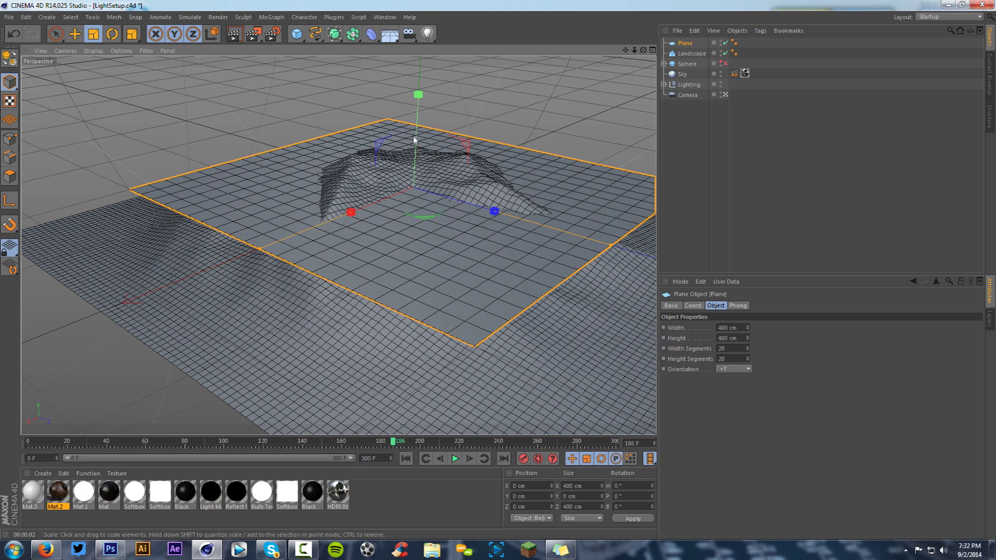
key("e")
left_click_drag(347, 129, 264, 206)
key("Delete")
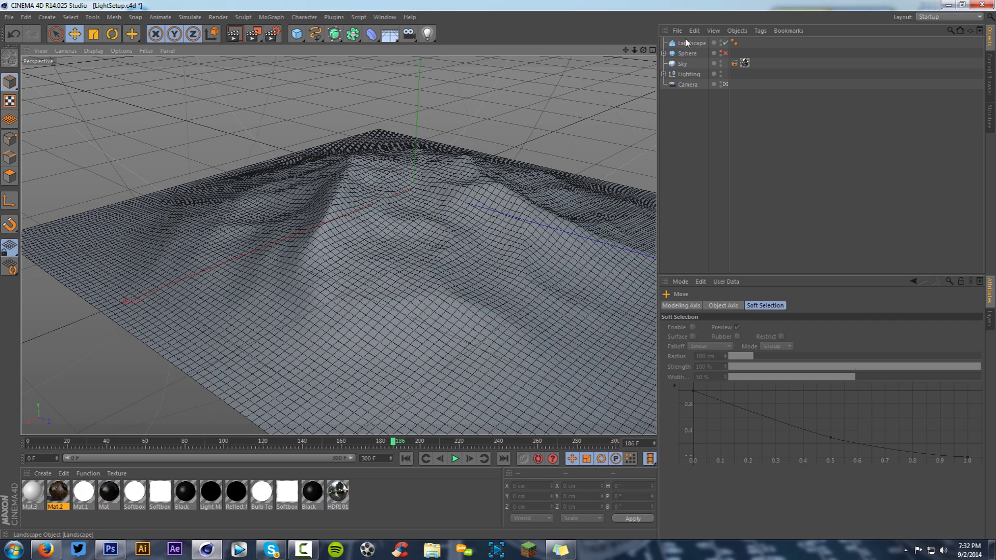
Set the Landscape's size to 837 cm by 246 cm by 707 cm.
left_click(690, 43)
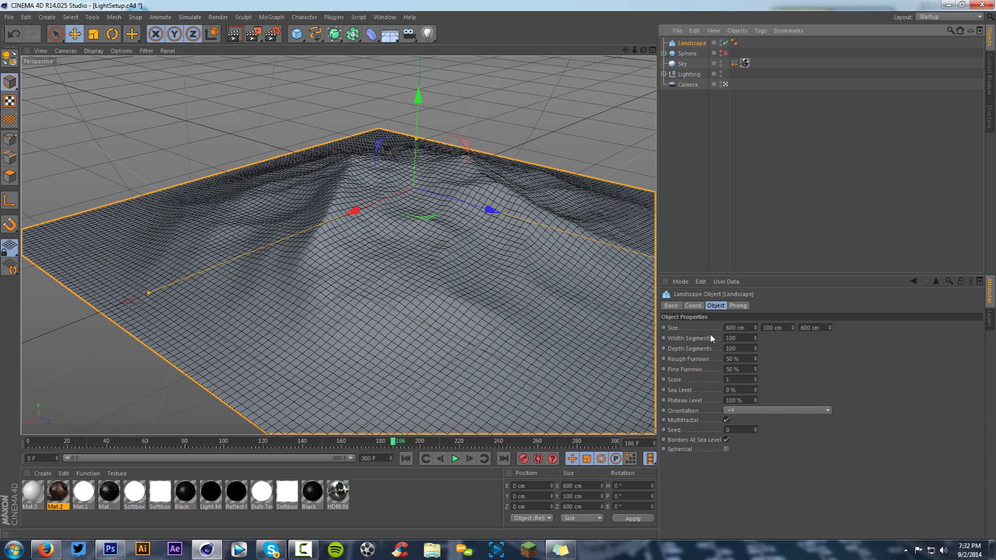
double_click(745, 326)
left_click_drag(792, 328, 859, 328)
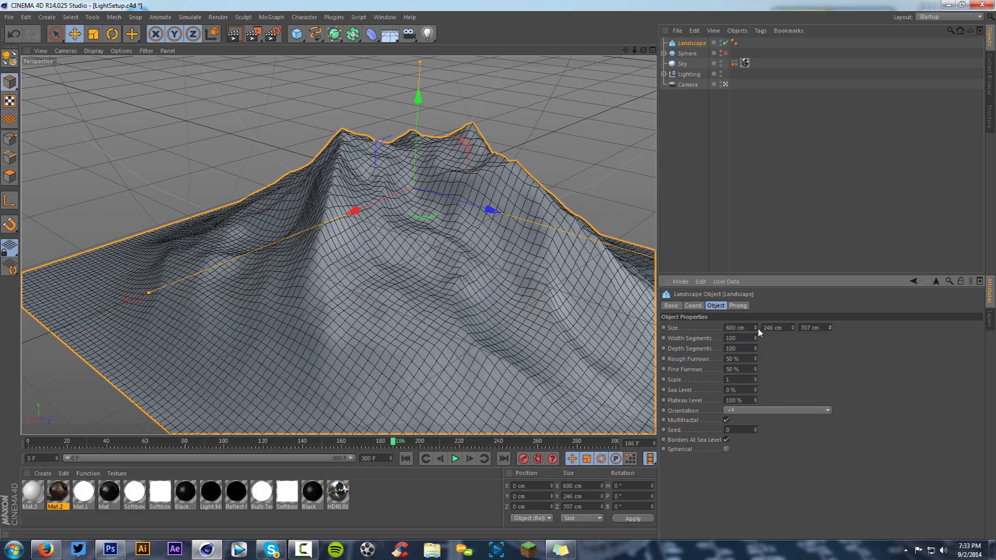
left_click_drag(758, 328, 788, 326)
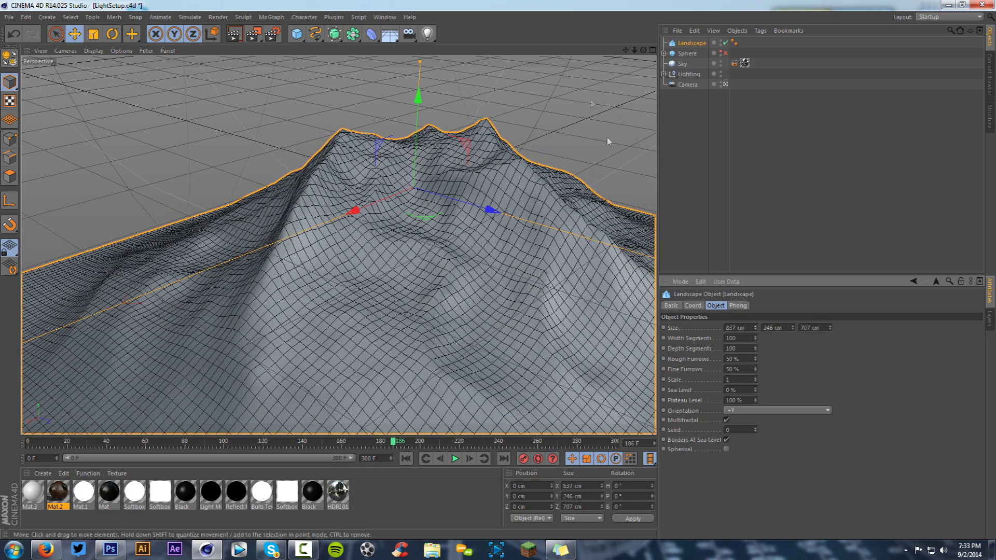
Delete the Landscape's Phong tag, rendering the viewport before and after to compare the shading.
left_click_drag(626, 49, 578, 1)
left_click(734, 42)
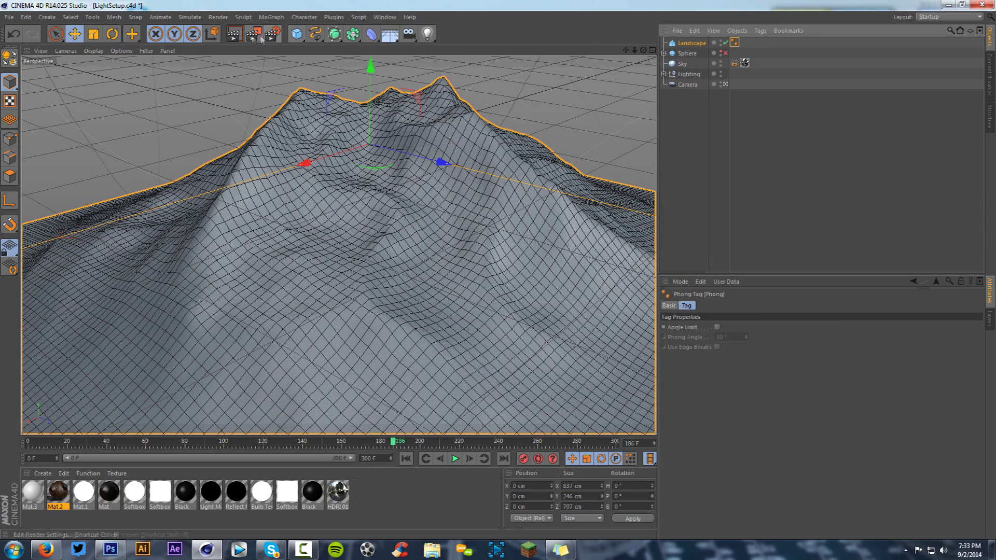
left_click(234, 33)
left_click(228, 164)
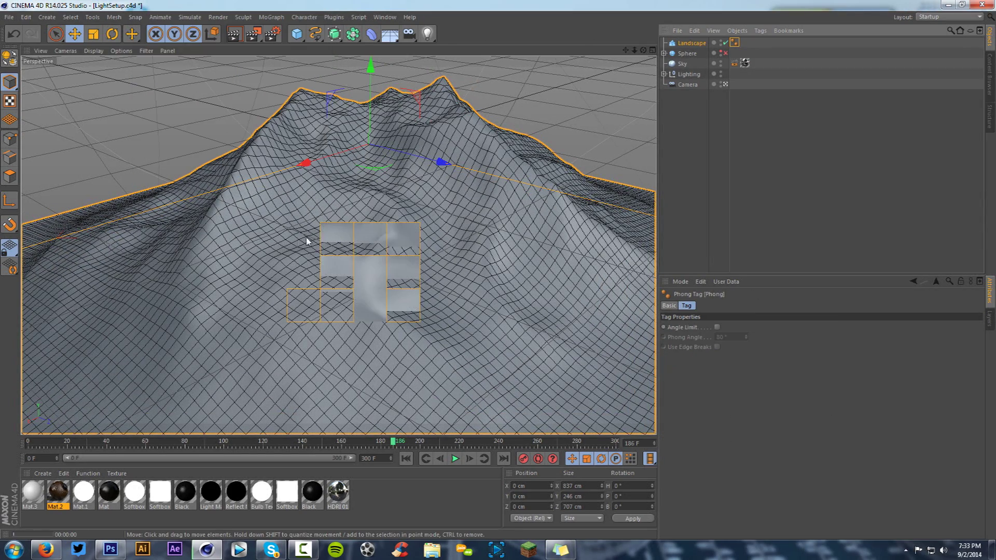
key("Delete")
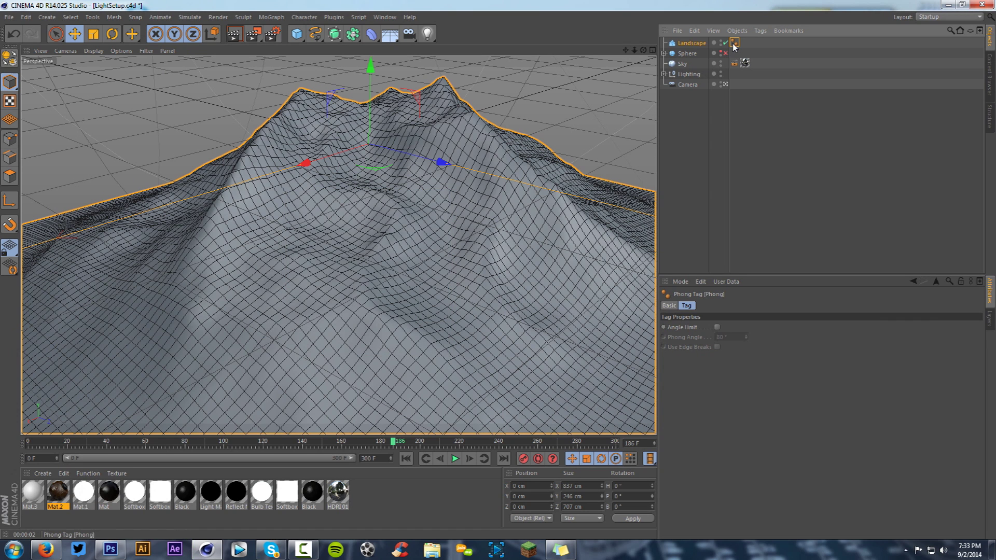
left_click(234, 34)
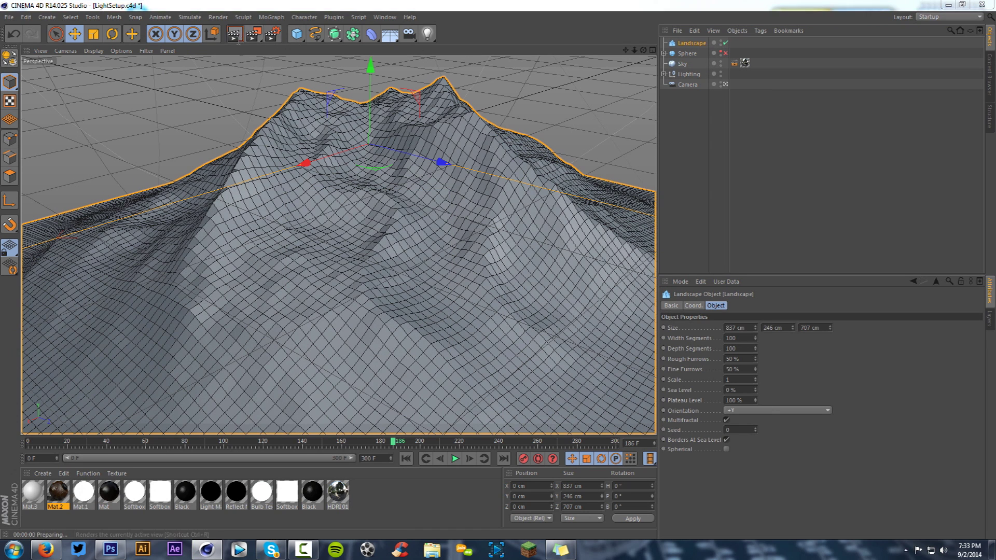
left_click(218, 164)
Move the Displacer and Polygon Reduction deformers from the sphere to the Landscape as its children.
left_click(686, 97)
left_click(664, 53)
left_click(682, 64)
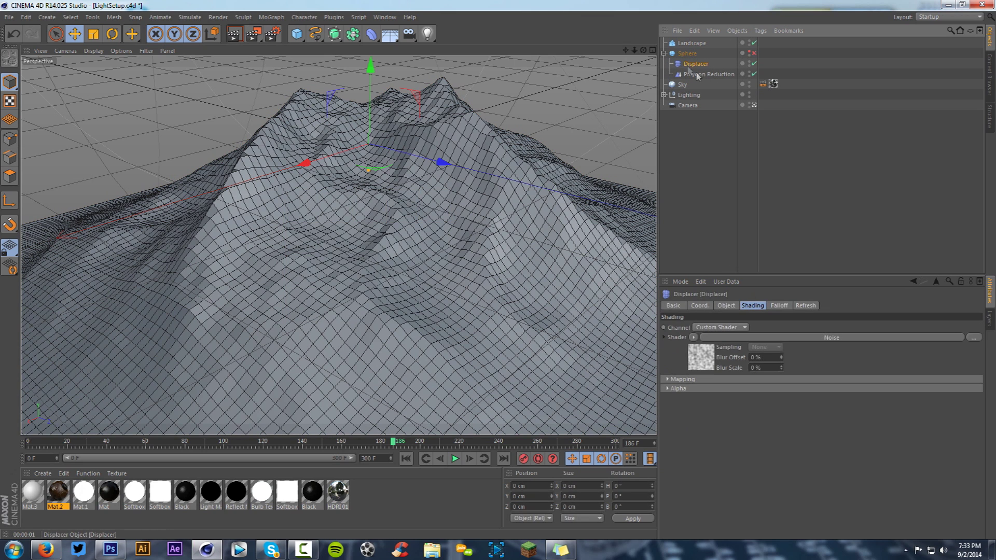
left_click(700, 73, "shift")
left_click_drag(696, 63, 686, 41)
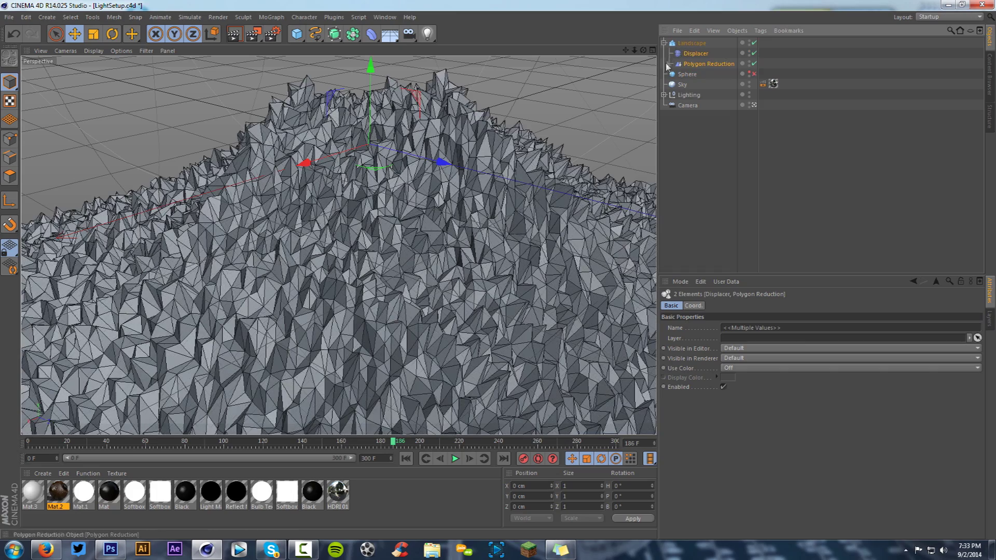
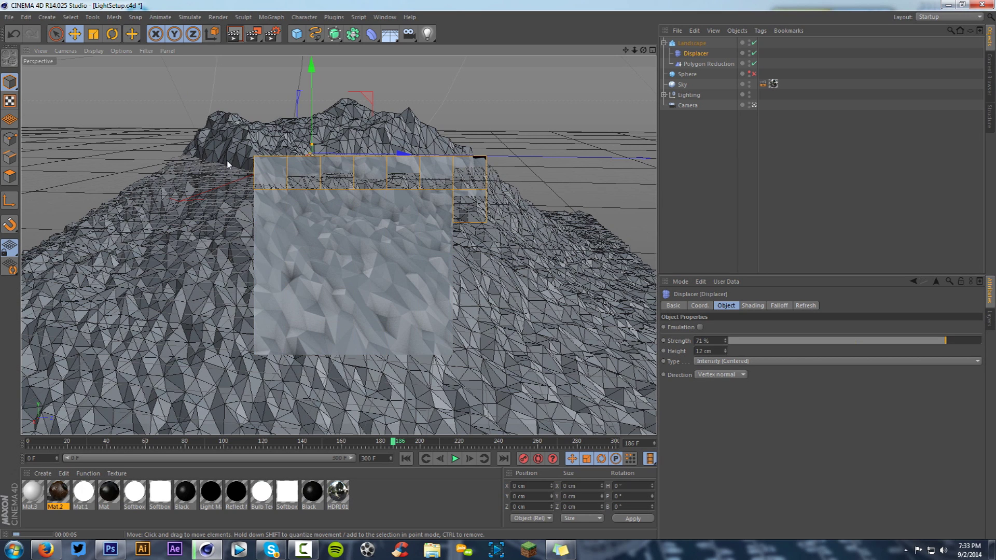
Apply the brown Mat.2 material to the Landscape object.
left_click(682, 43)
left_click_drag(49, 499, 115, 444)
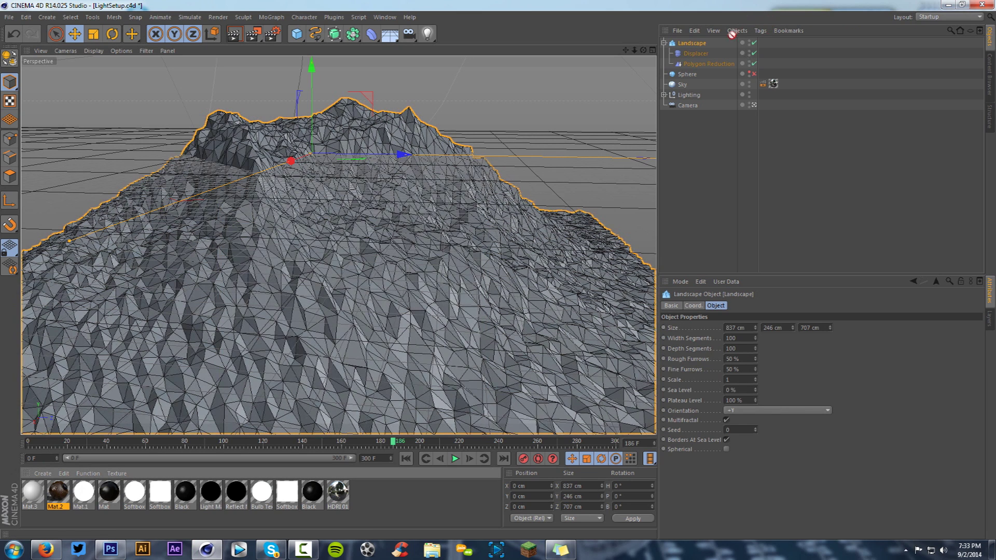
left_click_drag(690, 44, 691, 43)
left_click(741, 348)
left_click(733, 390)
left_click(711, 213)
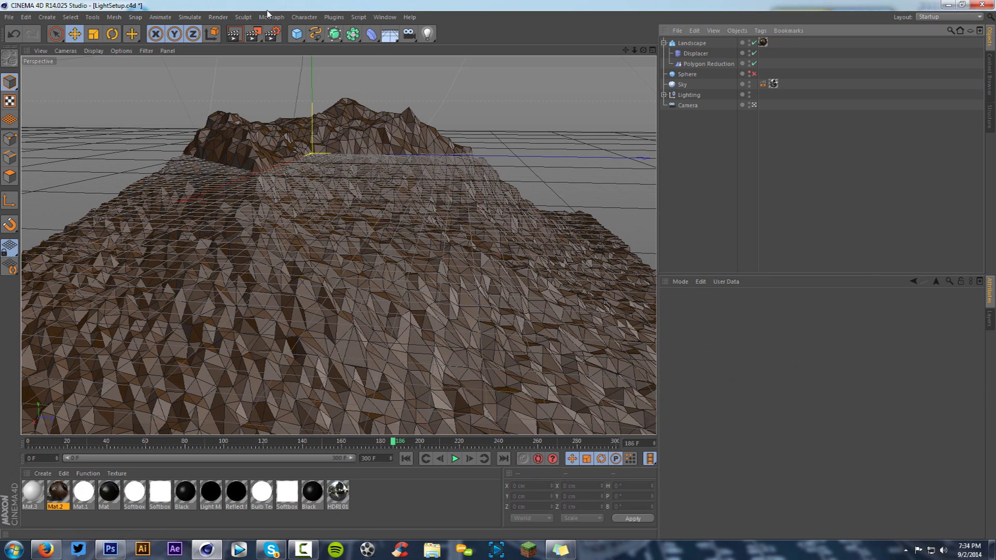
Render the viewport to preview the brown material on the Landscape.
left_click(240, 36)
left_click(210, 161)
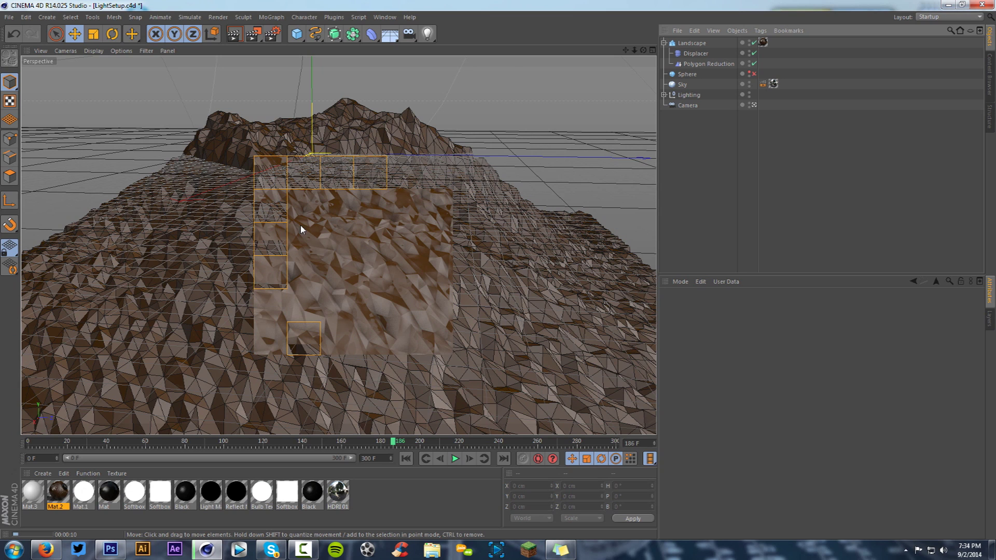
left_click(709, 149)
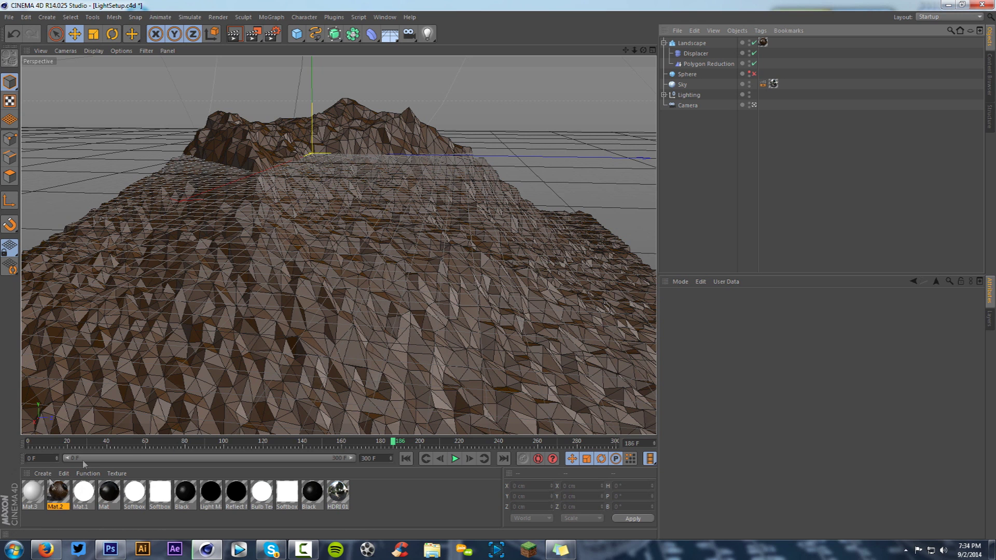
Duplicate the Landscape with its deformers and set the copy's size to 841 cm by 251 cm by 710 cm.
left_click(32, 492)
left_click(709, 43)
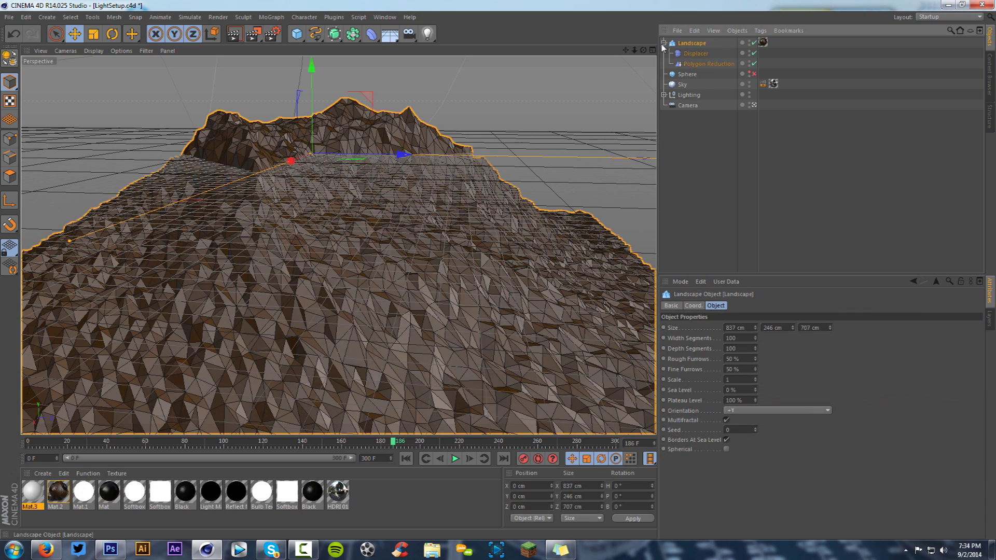
left_click(663, 42)
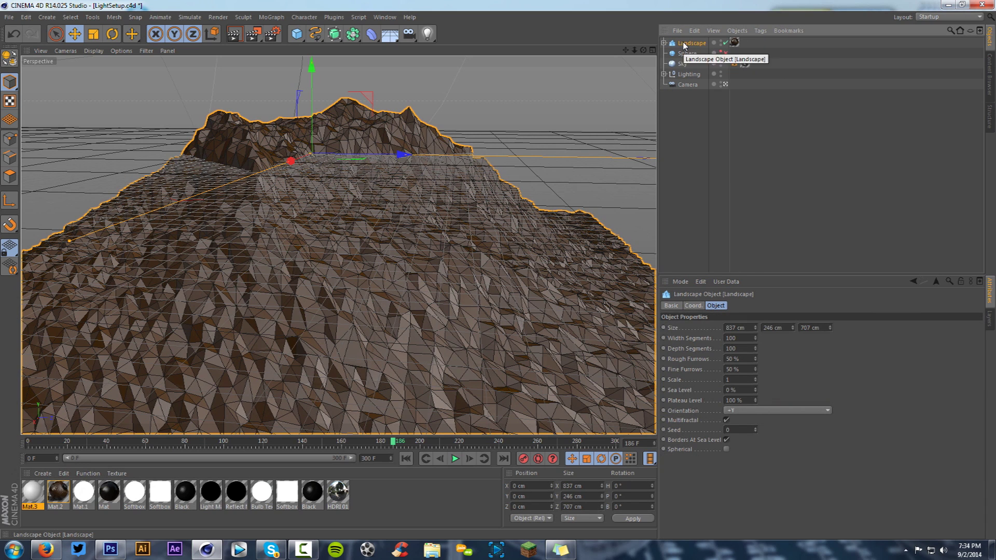
key("ctrl+c")
key("ctrl+v")
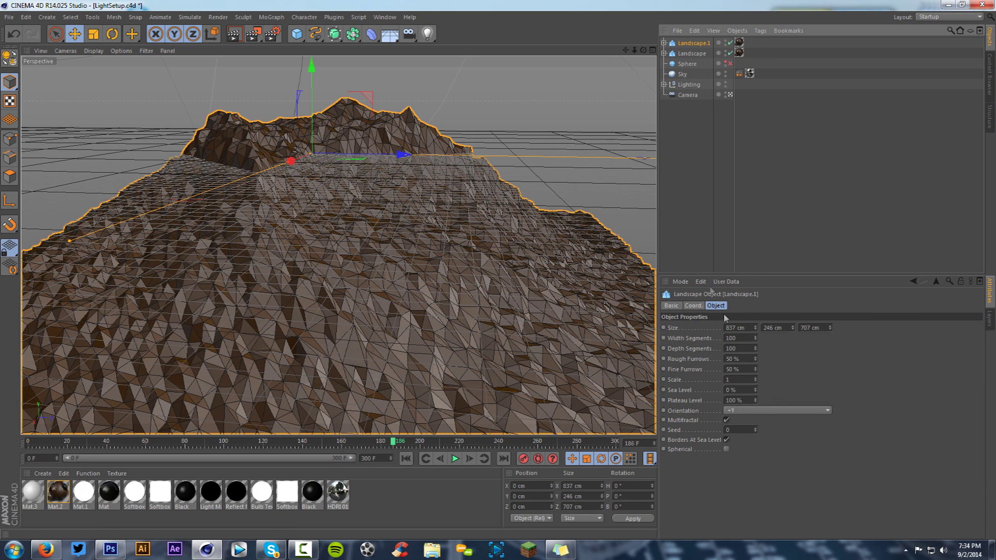
left_click_drag(755, 324, 833, 327)
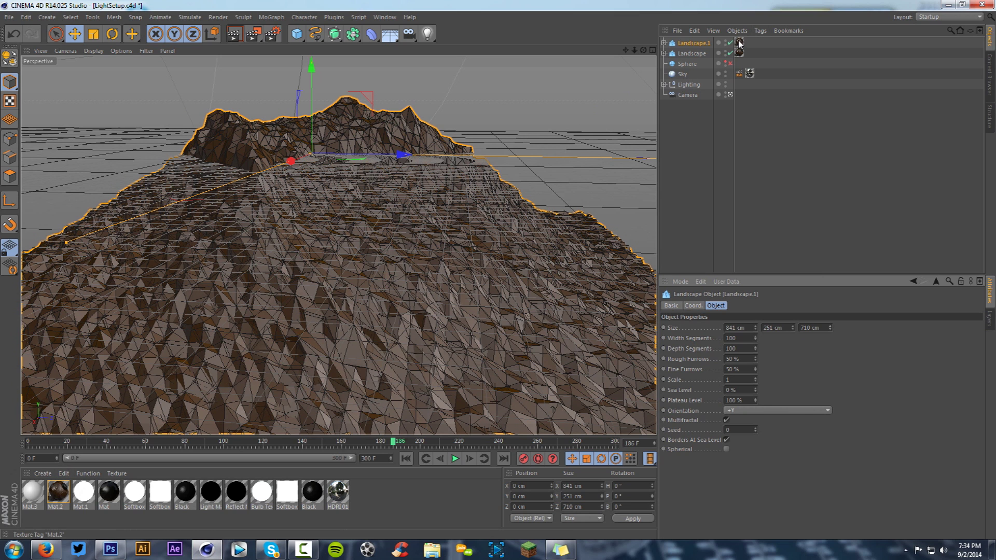
Replace the Landscape copy's material with the white Mat.3 and render the viewport to preview the snow effect.
left_click_drag(40, 493, 740, 45)
left_click(706, 262)
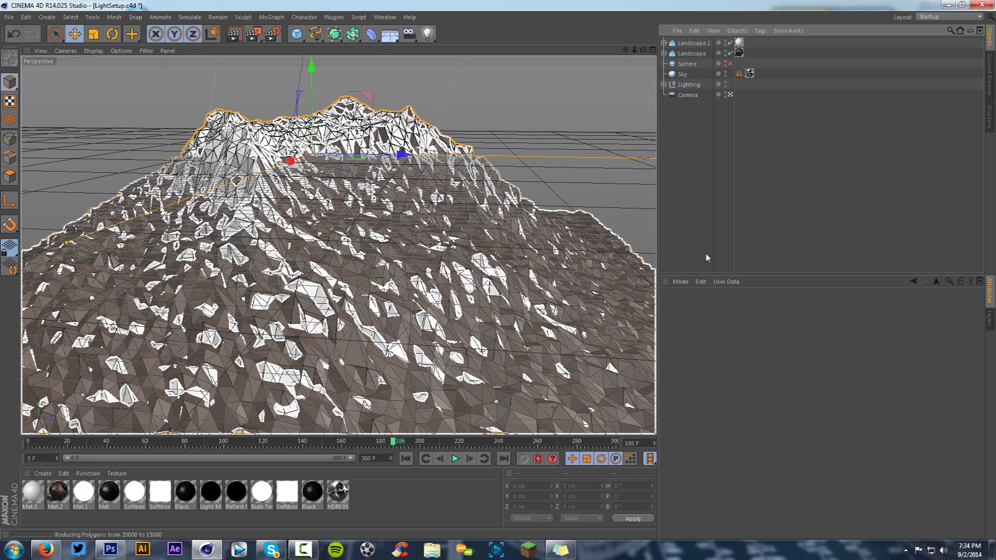
left_click(234, 34)
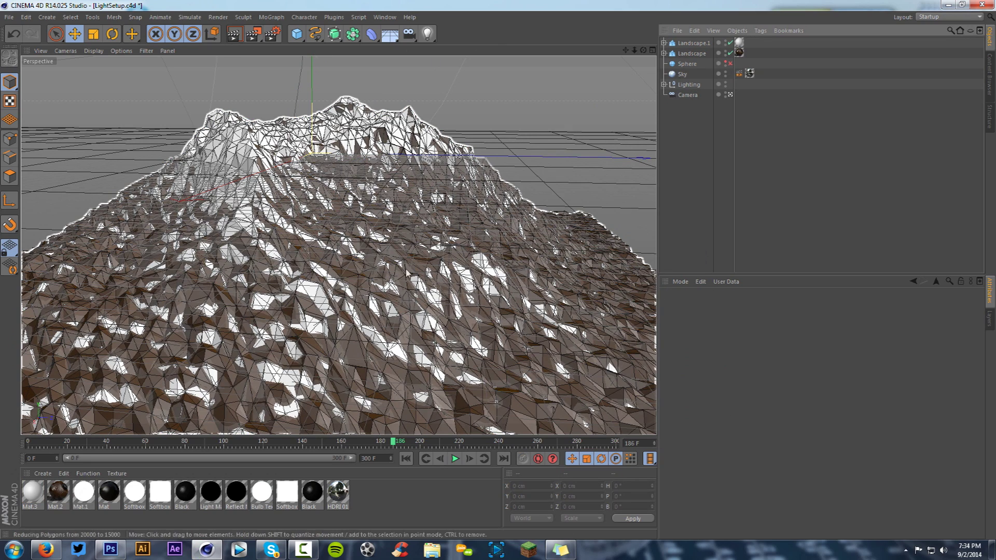
left_click(230, 36)
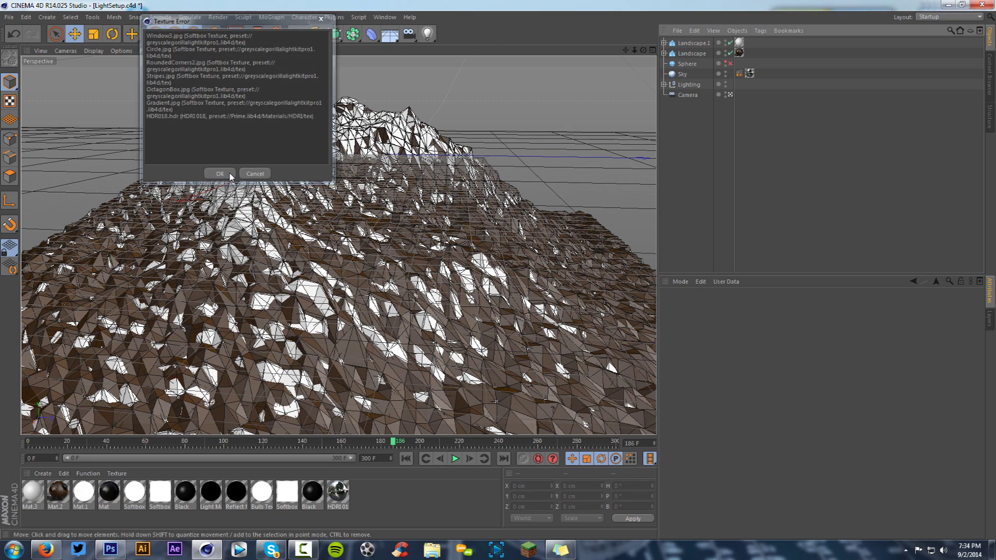
left_click(229, 175)
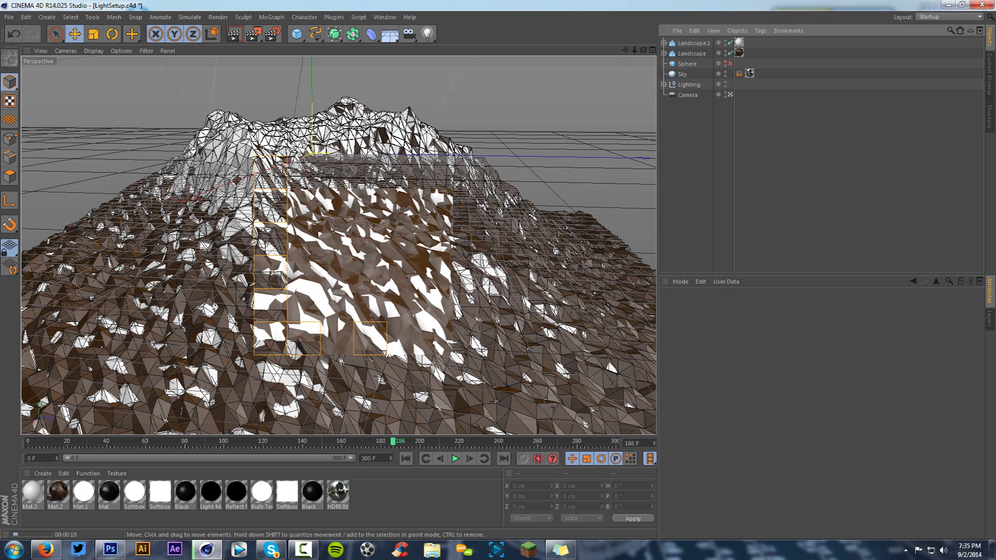
Delete the Landscape copy and convert the original Landscape into an editable polygon object.
left_click(691, 43)
key("Delete")
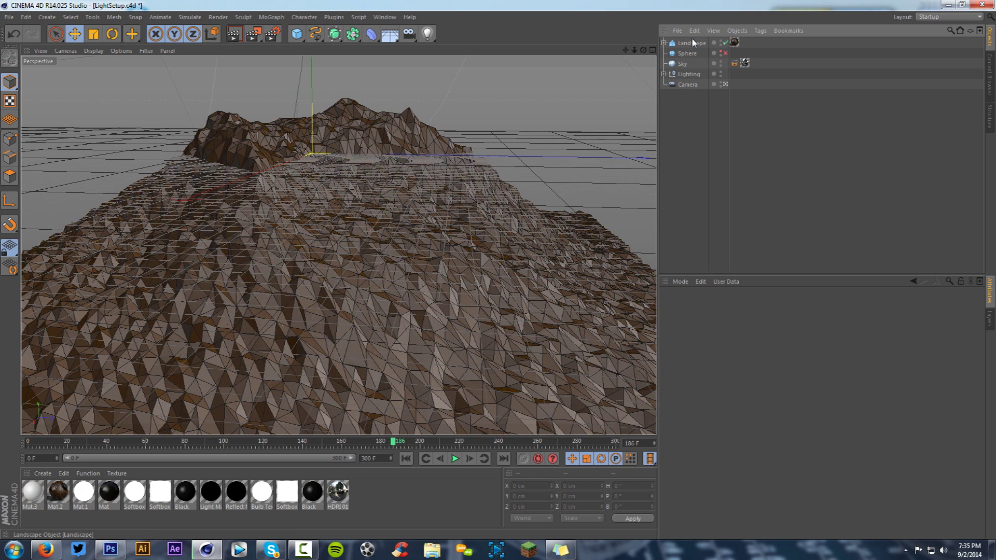
left_click(686, 43)
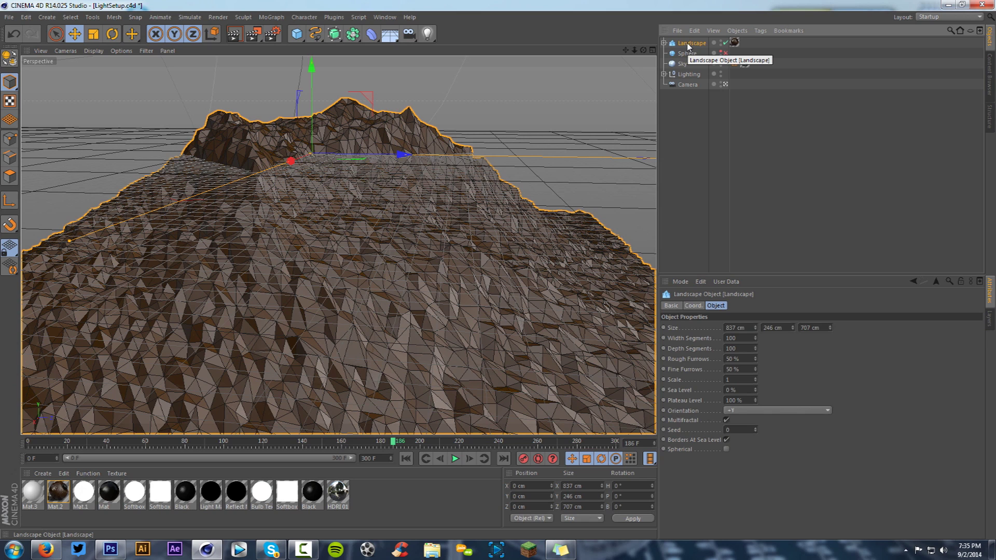
key("c")
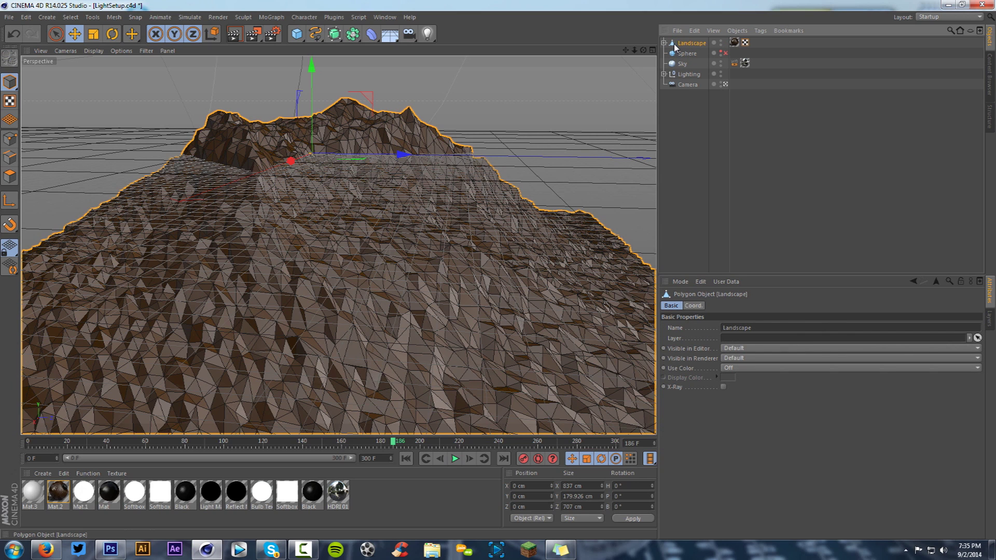
In polygon mode, paint a Live Selection over a wide strip of faces running down the Landscape's front slope.
left_click(9, 177)
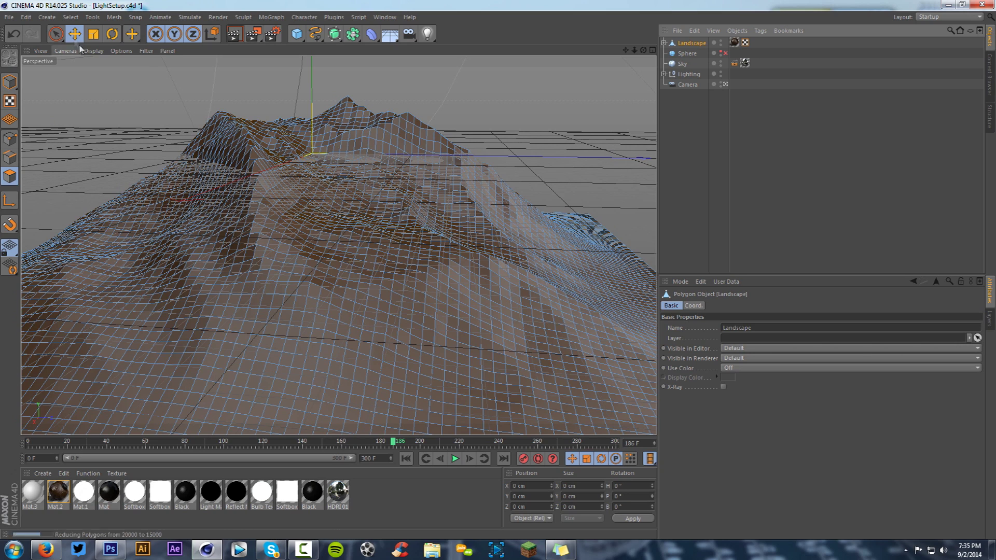
left_click_drag(56, 34, 71, 46)
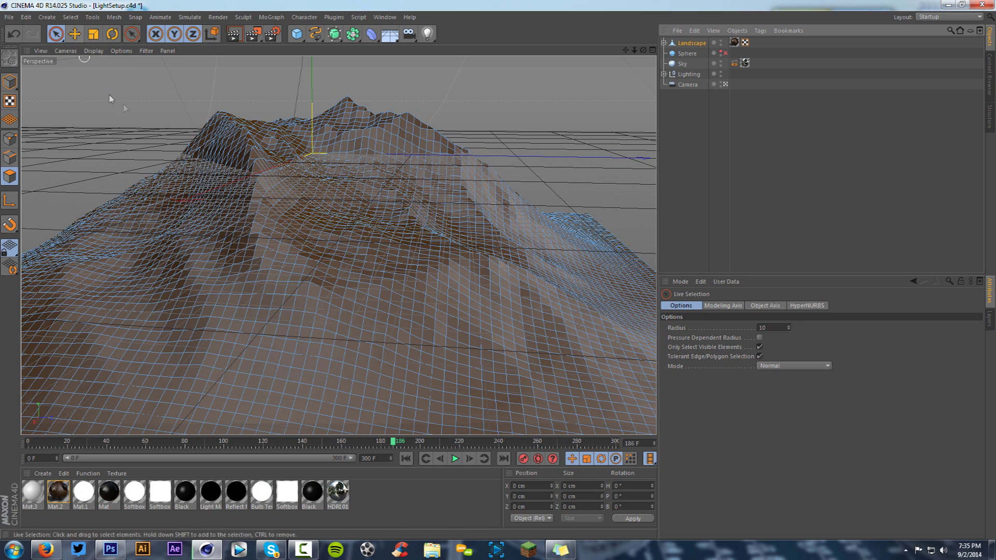
mouse_move(243, 144)
left_mouse_down()
mouse_move(254, 203)
mouse_move(337, 272)
mouse_move(358, 228)
mouse_move(413, 284)
mouse_move(281, 166)
mouse_move(413, 329)
mouse_move(365, 255)
left_mouse_up()
mouse_move(366, 315)
left_mouse_down()
mouse_move(363, 331)
mouse_move(332, 291)
mouse_move(323, 393)
mouse_move(277, 285)
left_mouse_up()
mouse_move(348, 392)
left_mouse_down()
mouse_move(317, 306)
mouse_move(260, 211)
mouse_move(400, 427)
mouse_move(469, 421)
mouse_move(439, 363)
mouse_move(431, 406)
mouse_move(446, 417)
left_mouse_up()
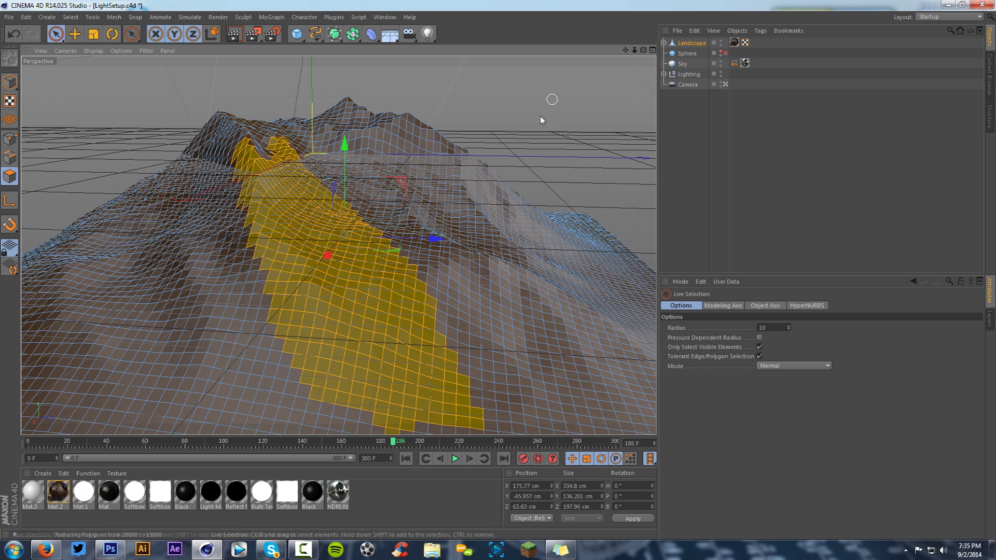
Bevel the selected strip of polygons with a 1 cm extrusion and 1 cm inner offset, and inspect its edges.
right_click(541, 119)
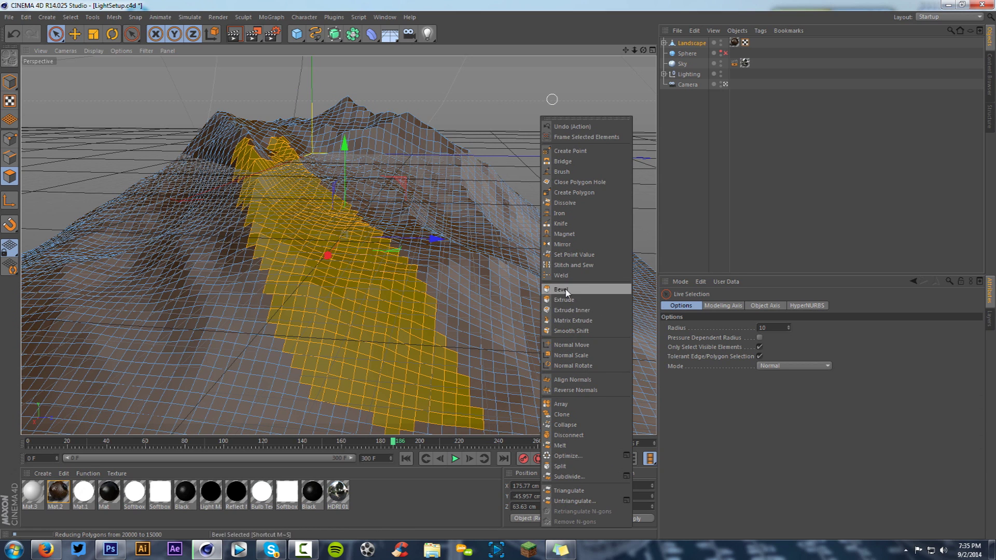
left_click(561, 289)
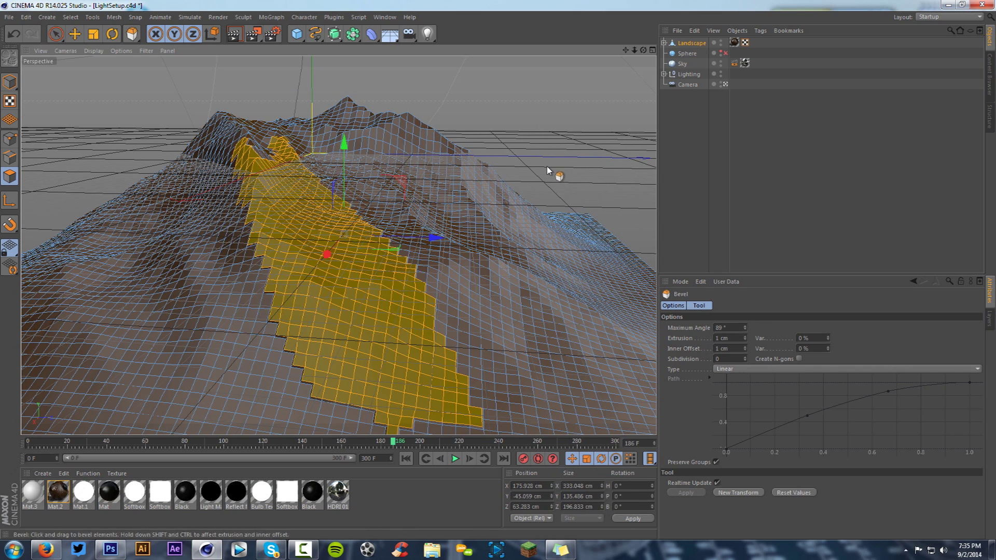
left_click_drag(643, 49, 358, 57)
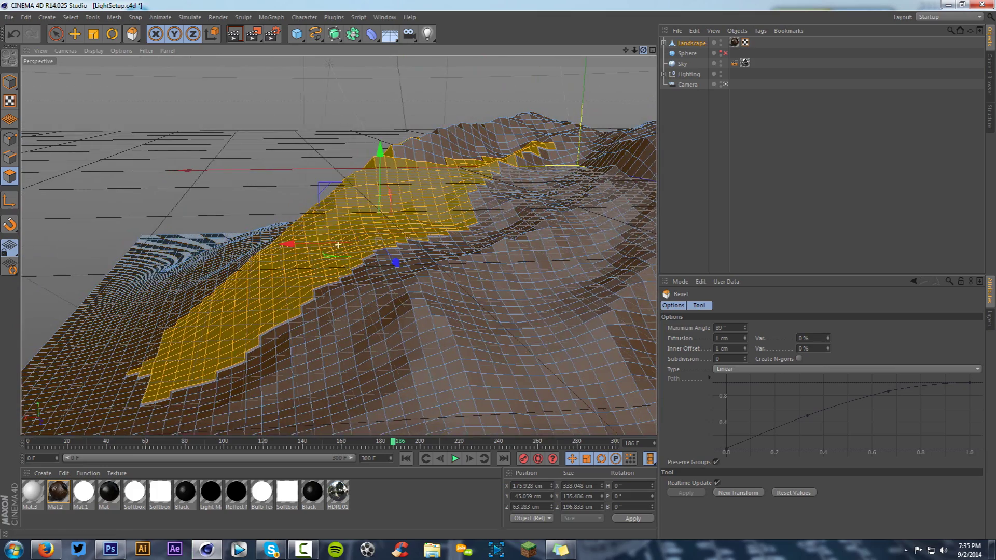
left_click_drag(119, 130, 107, 167)
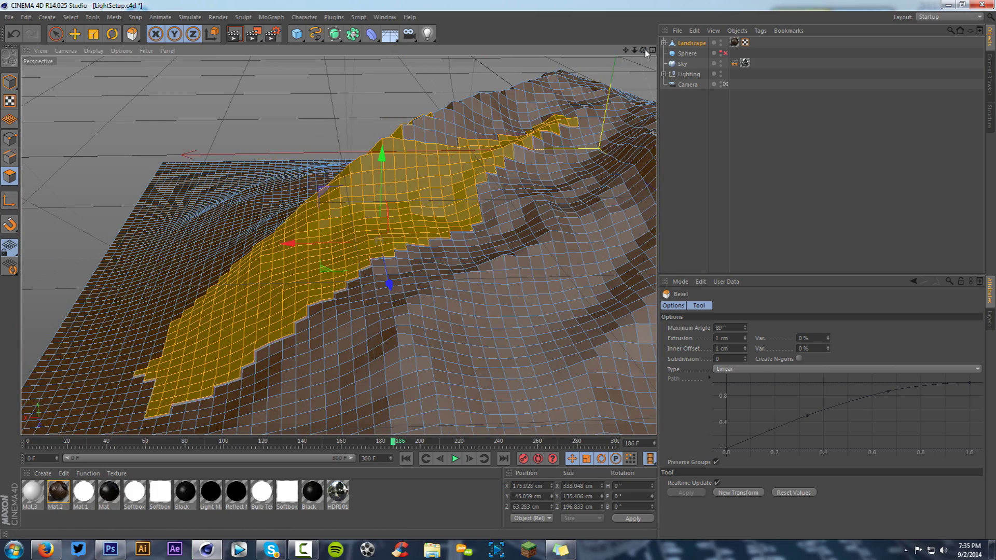
left_click_drag(379, 241, 261, 223, "alt")
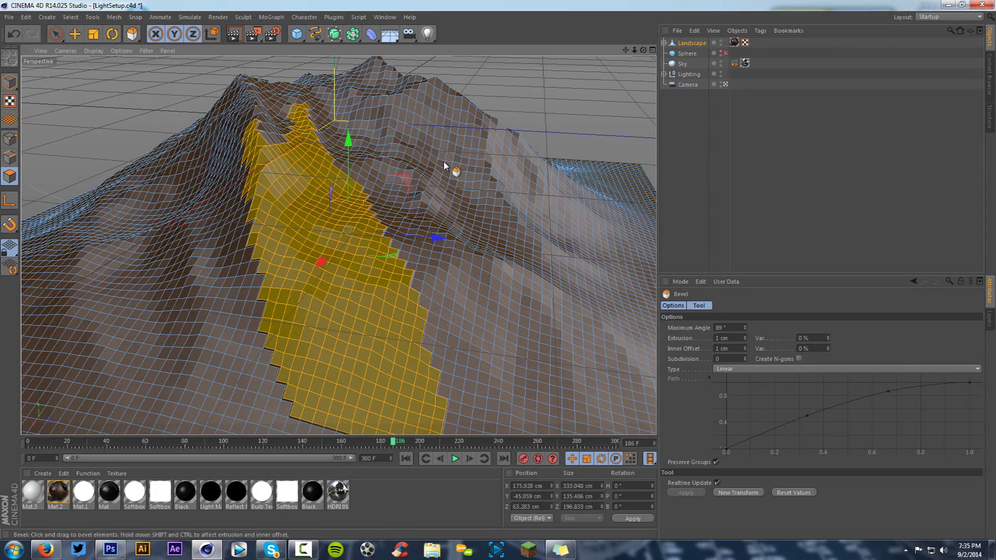
left_click(55, 34)
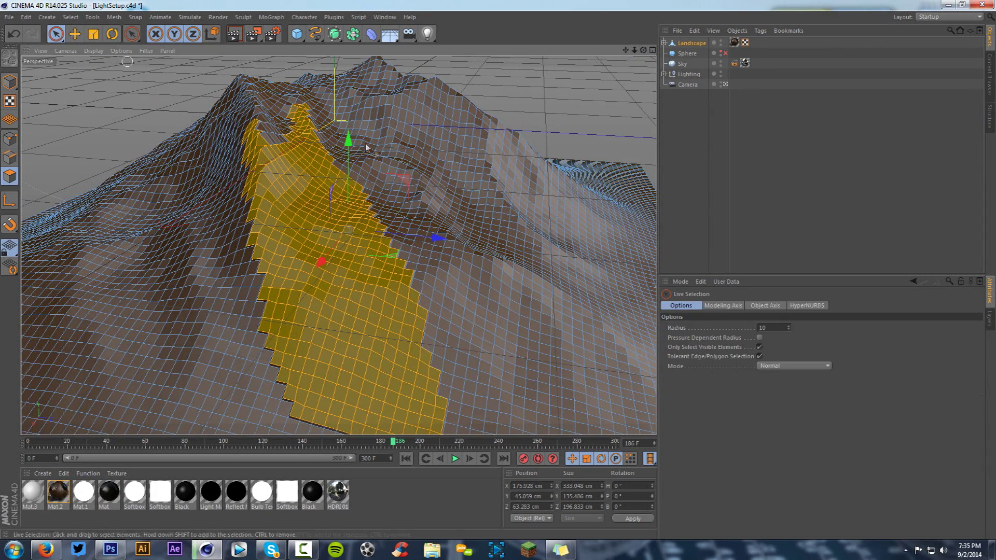
left_click_drag(359, 161, 391, 210)
key("ctrl+z")
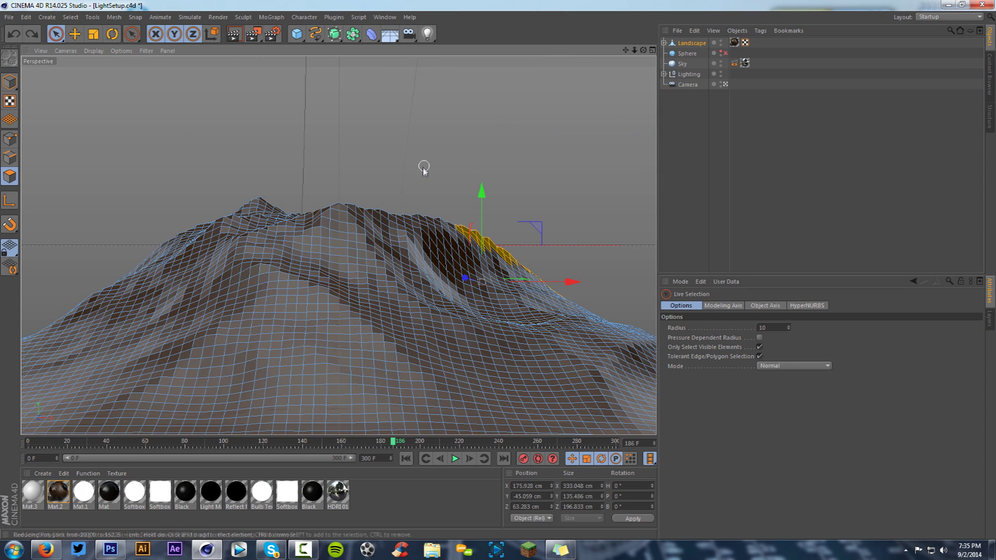
Bevel the selected strip again with extrusion and inner offset of about -13.3 cm, and apply the white Mat.3 to it.
left_click_drag(626, 50, 541, 44)
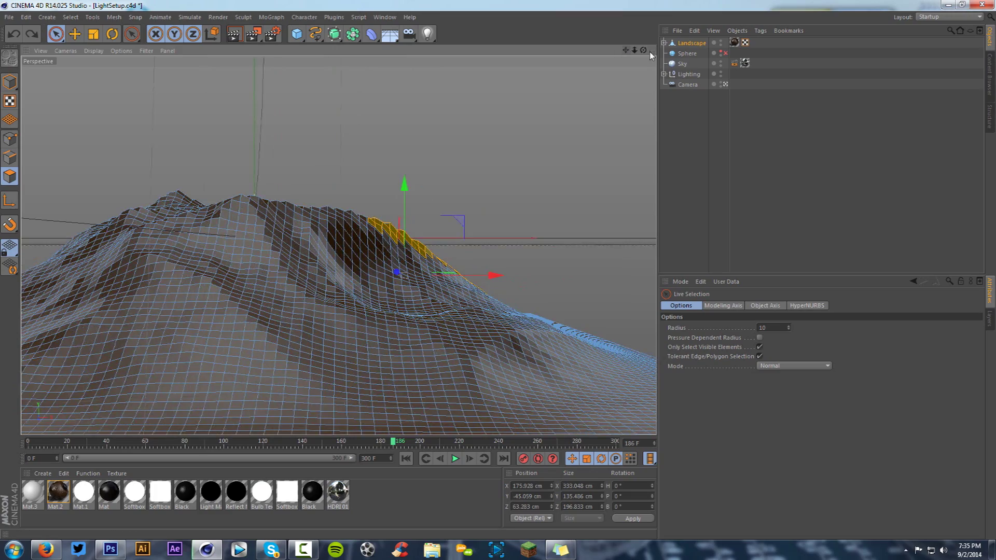
left_click_drag(342, 239, 329, 218, "alt")
right_click(271, 127)
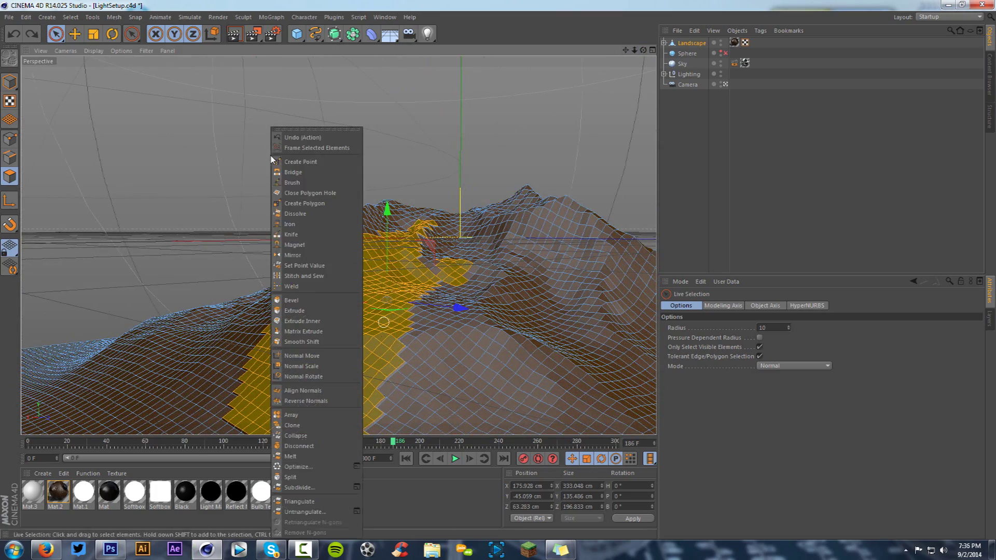
left_click(291, 300)
mouse_move(130, 130)
left_mouse_down()
mouse_move(177, 131)
mouse_move(120, 133)
left_mouse_up()
left_click_drag(231, 139, 276, 375, "alt")
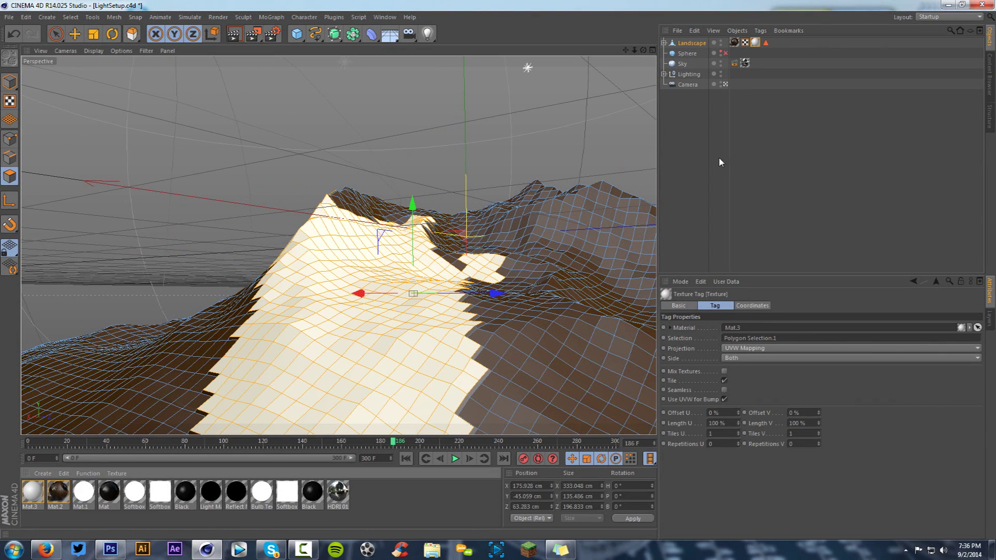
left_click(693, 126)
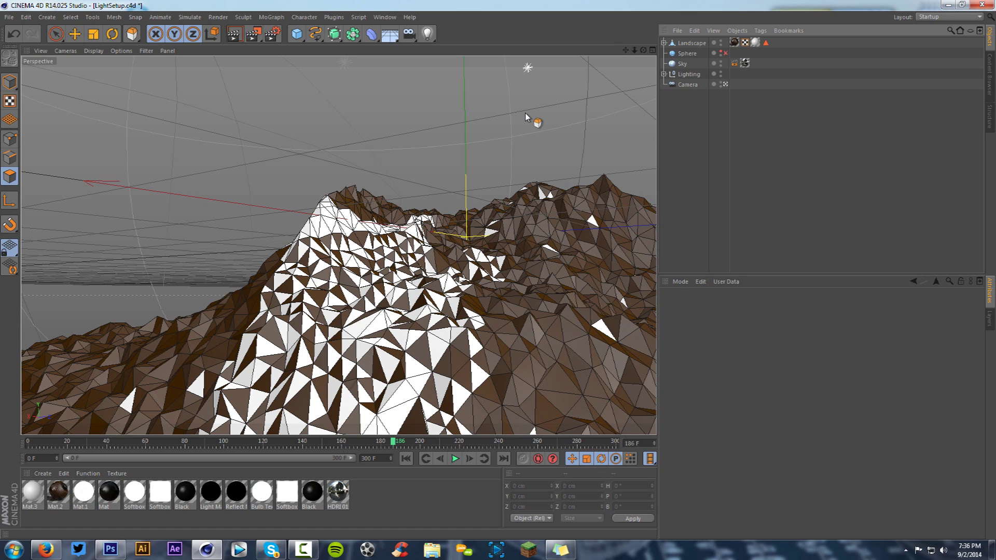
left_click(689, 45)
key("Delete")
left_click(689, 46)
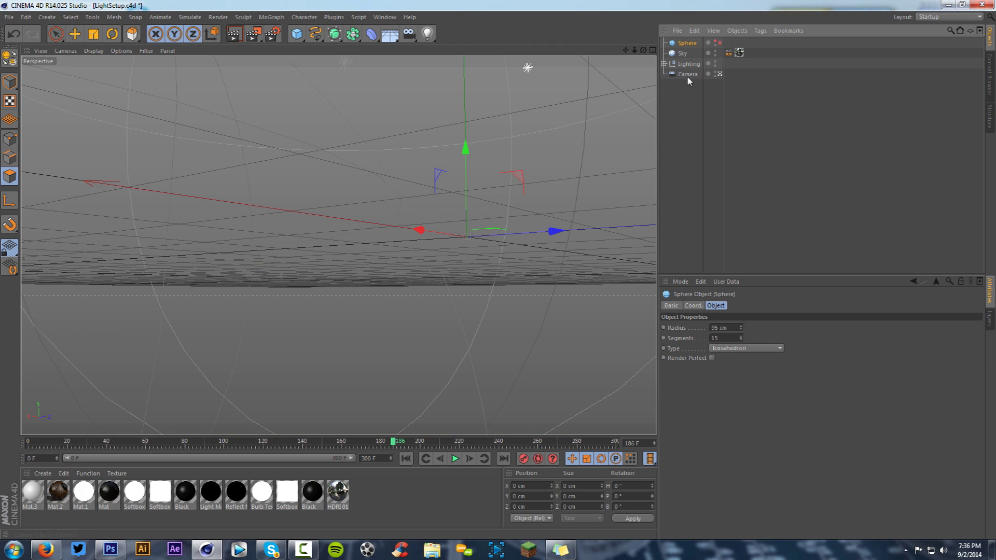
key("ctrl+z")
key("ctrl+z")
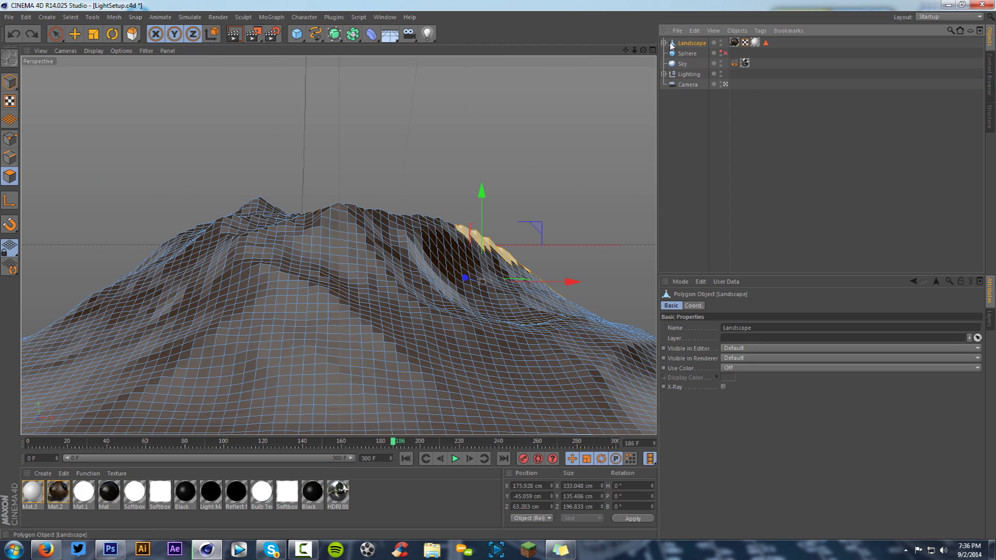
Move the Displacer and Polygon Reduction deformers out of the Landscape to the top level of the object hierarchy.
left_click(663, 43)
left_click(687, 54)
left_click(693, 65, "shift")
double_click(694, 65)
key("Escape")
left_click(693, 56, "shift")
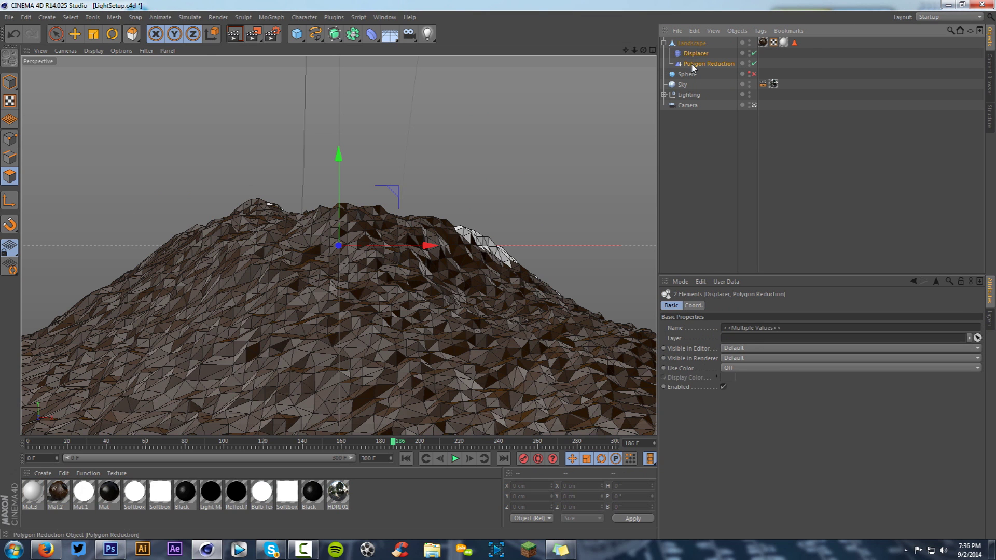
left_click(694, 66)
left_click(695, 56, "shift")
left_click_drag(693, 66, 695, 70)
Delete the Landscape and the disabled Sphere from the scene.
left_click(696, 44)
key("Delete")
left_click(687, 65)
key("Delete")
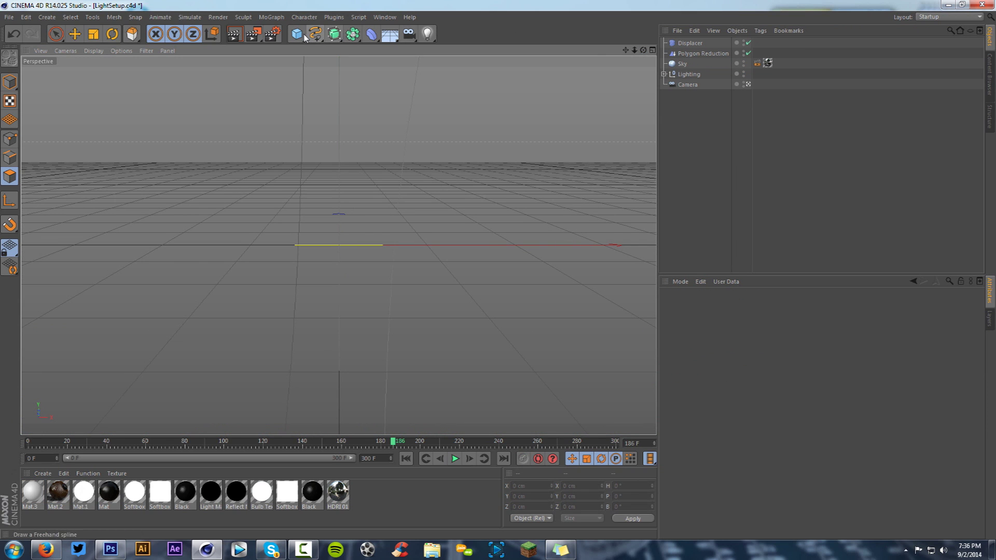
Add a Cone primitive to the scene.
left_click(303, 34)
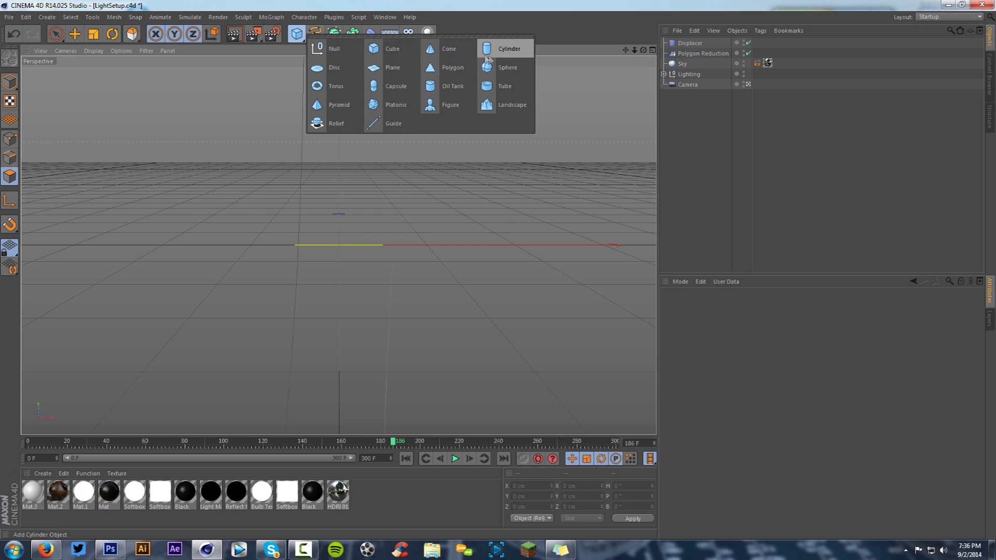
left_click(454, 52)
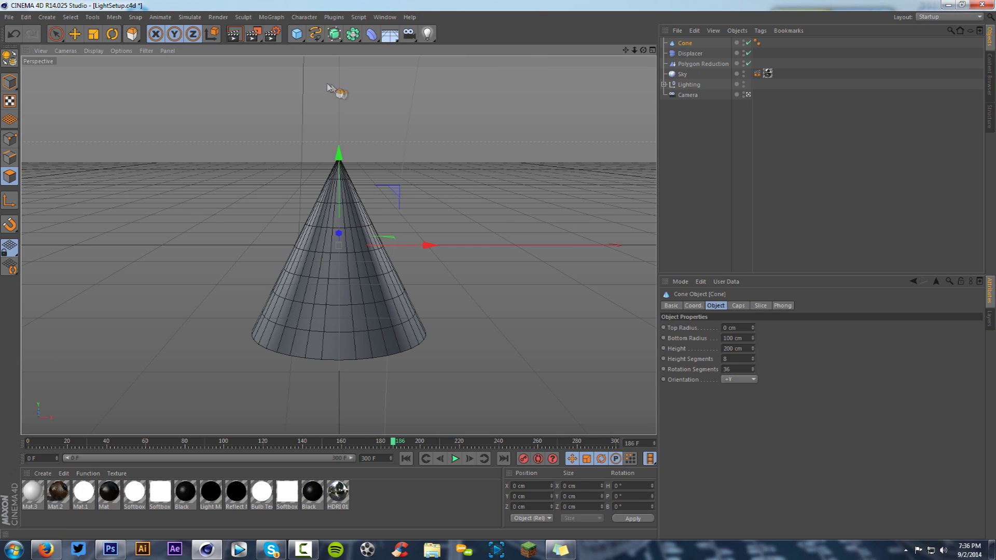
Set the cone's height to 160 cm.
left_click(299, 35)
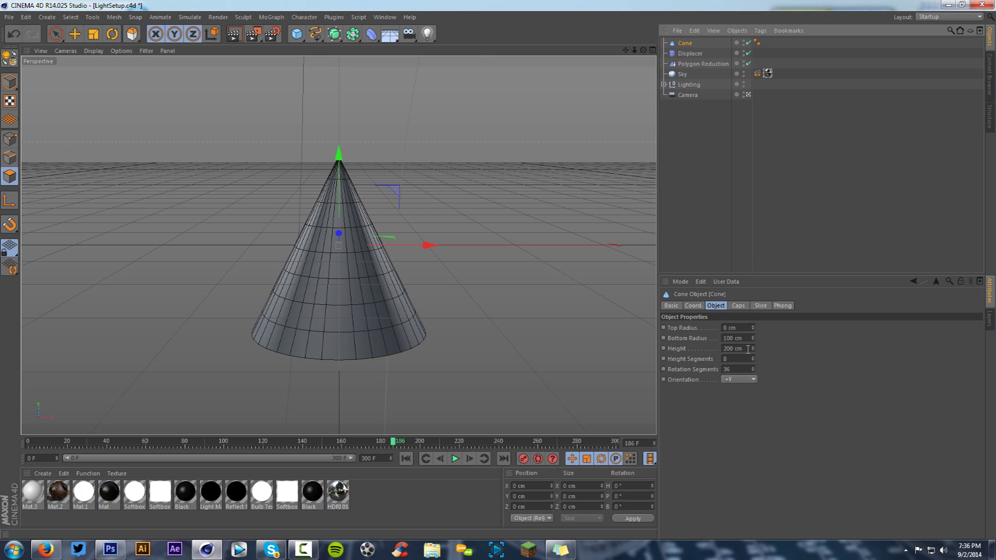
left_click(295, 33)
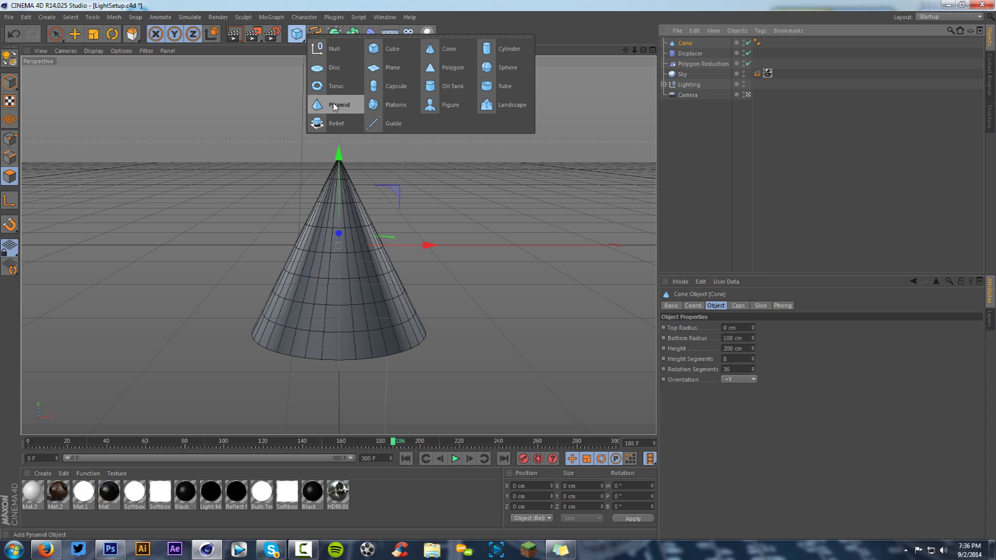
left_click(743, 338)
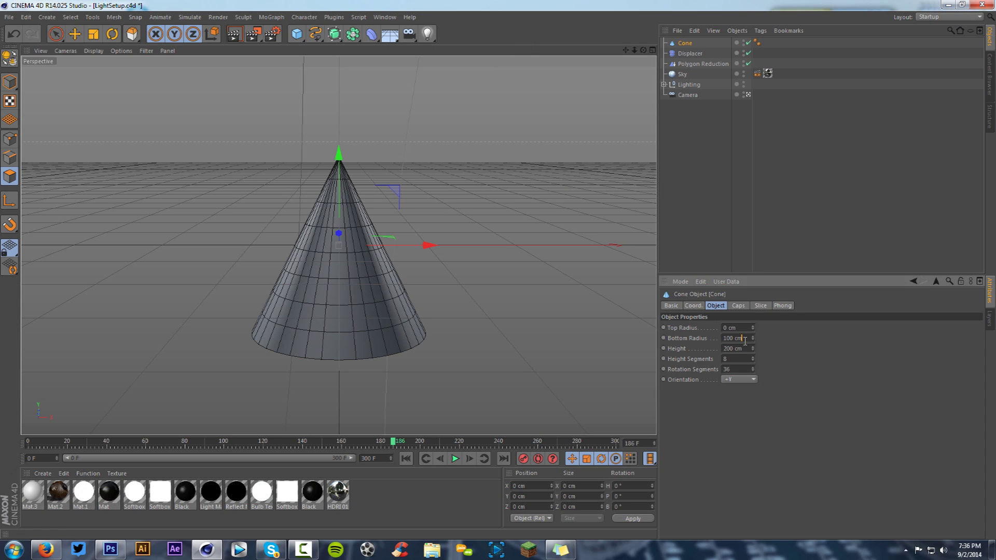
scroll(743, 349, "down", 20)
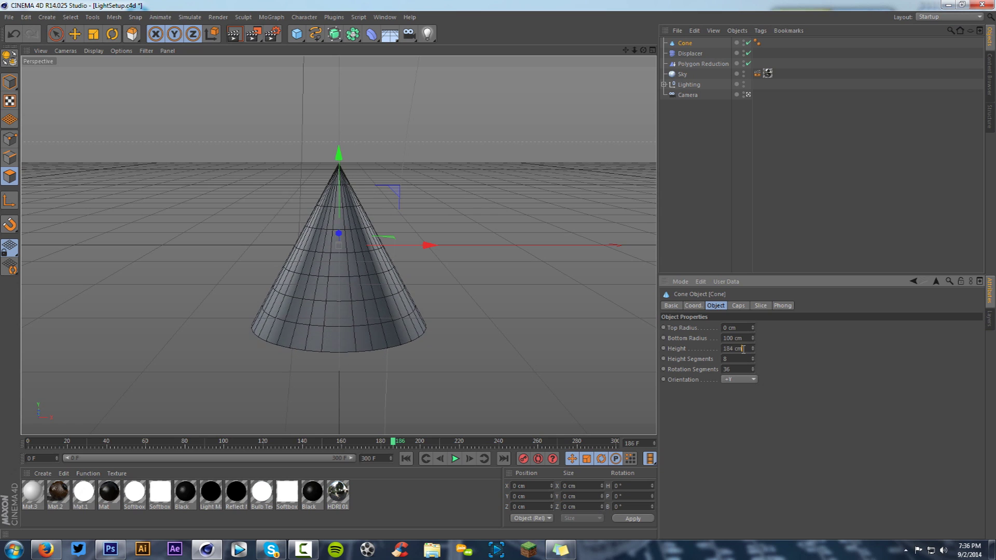
scroll(743, 348, "down", 7)
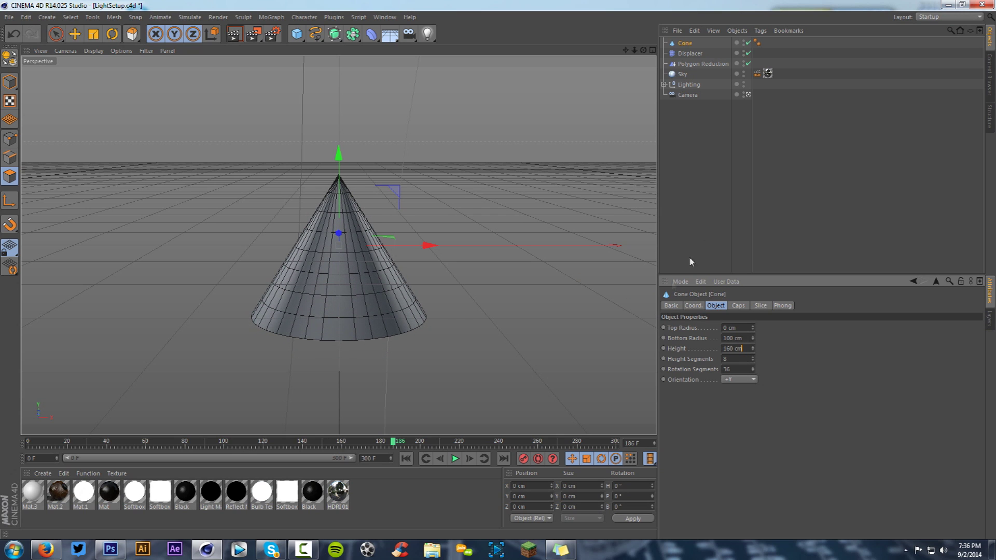
Make the Displacer and Polygon Reduction deformers children of the Cone and render the view.
left_click(684, 44)
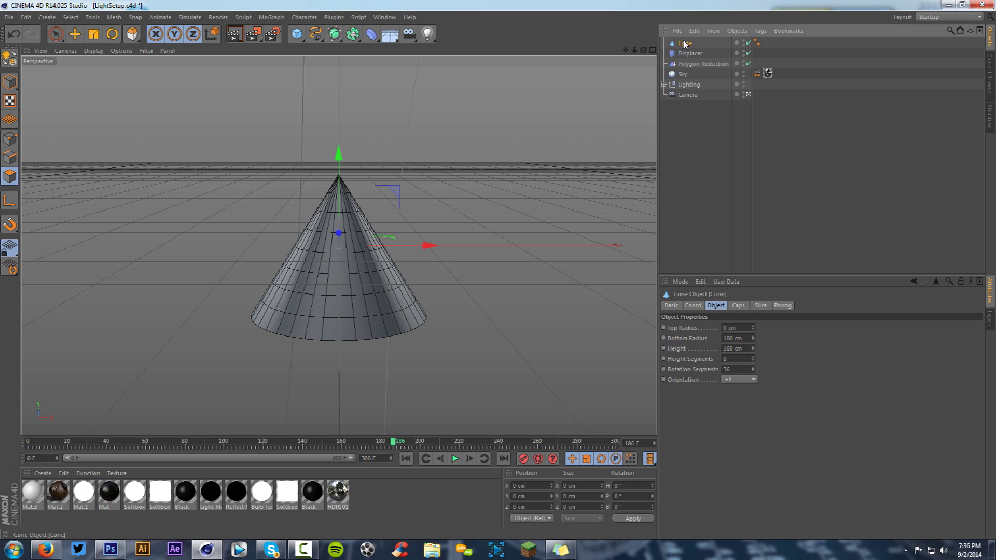
left_click(684, 54)
left_click(688, 63, "shift")
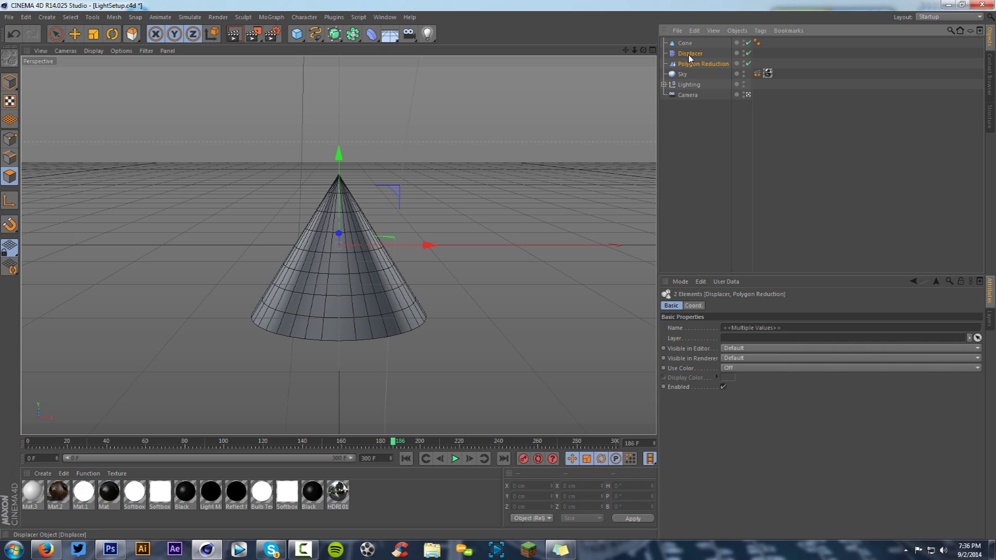
left_click_drag(689, 43, 662, 66)
left_click(234, 36)
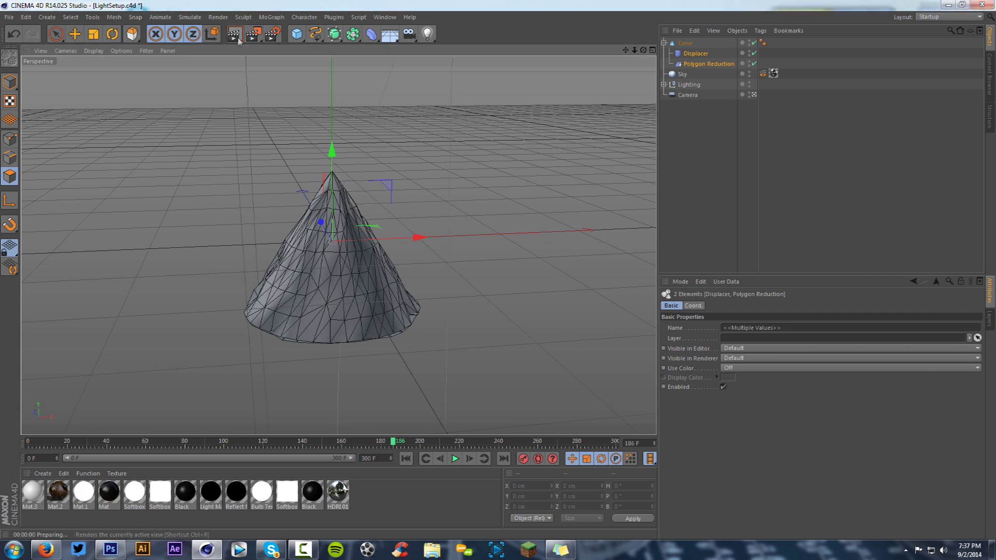
left_click(223, 163)
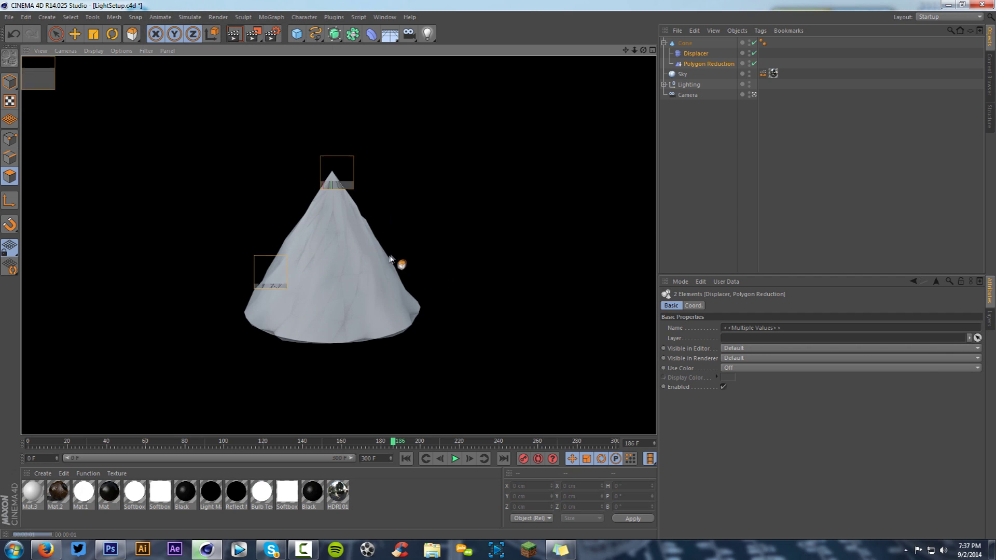
Set the Displacer's height to 37 cm and render the view to check the cone.
left_click(705, 54)
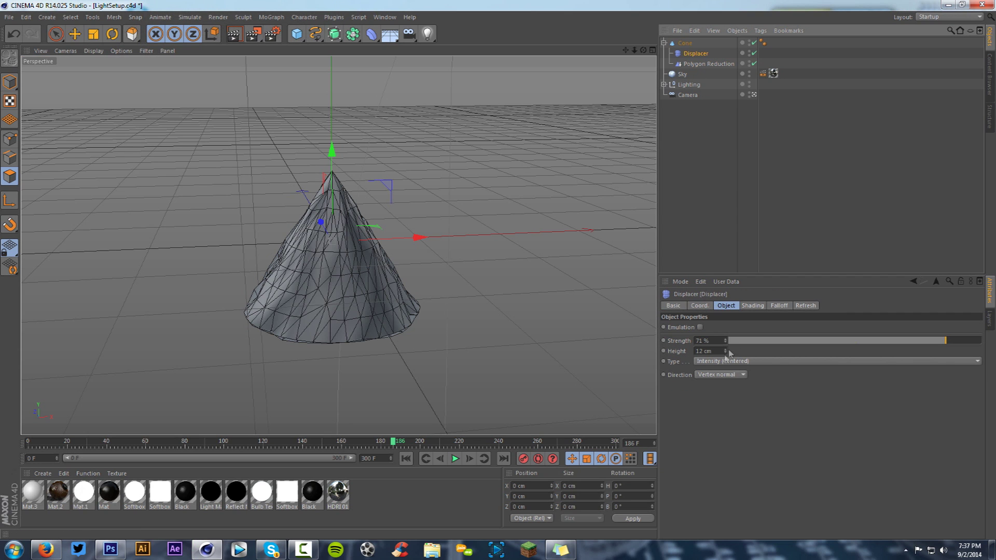
left_click_drag(726, 352, 726, 335)
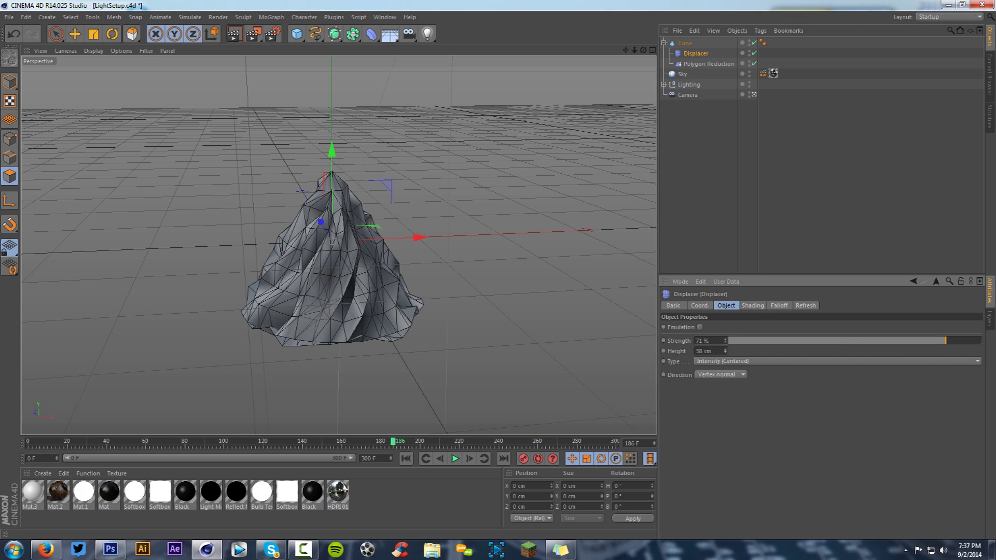
left_click(217, 158)
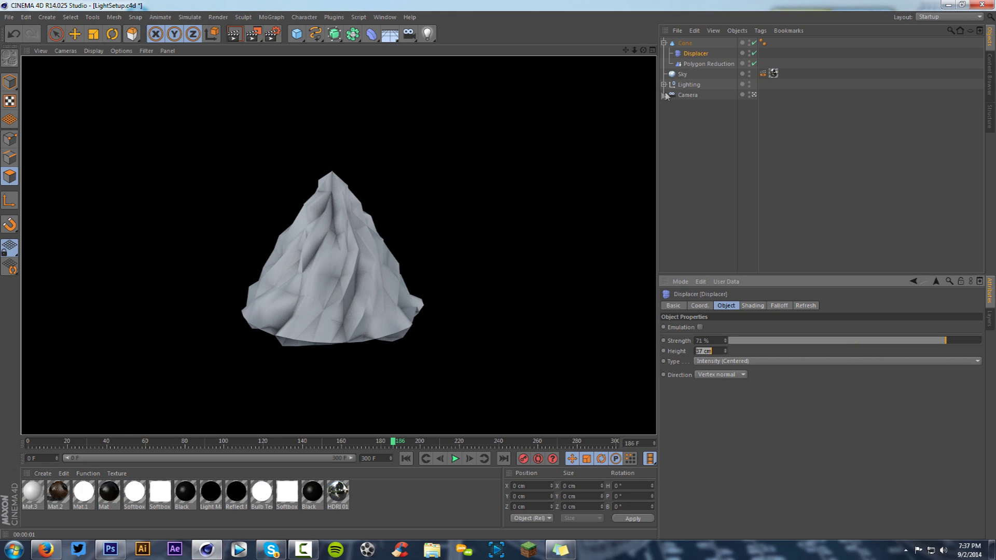
left_click_drag(643, 50, 645, 53)
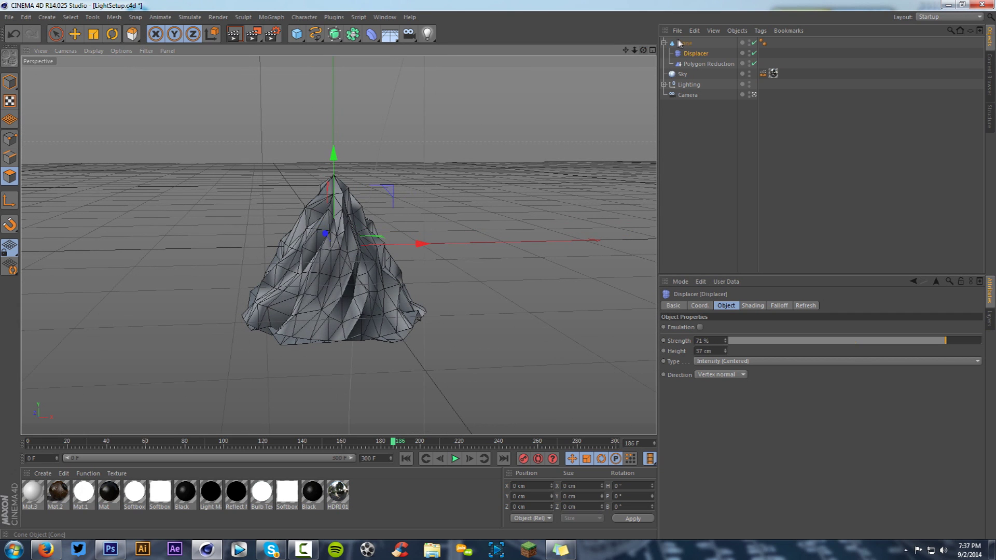
Add a Cylinder primitive and reduce its radius to make a narrow tree trunk.
left_click(664, 43)
left_click(683, 43)
left_click_drag(297, 34, 506, 52)
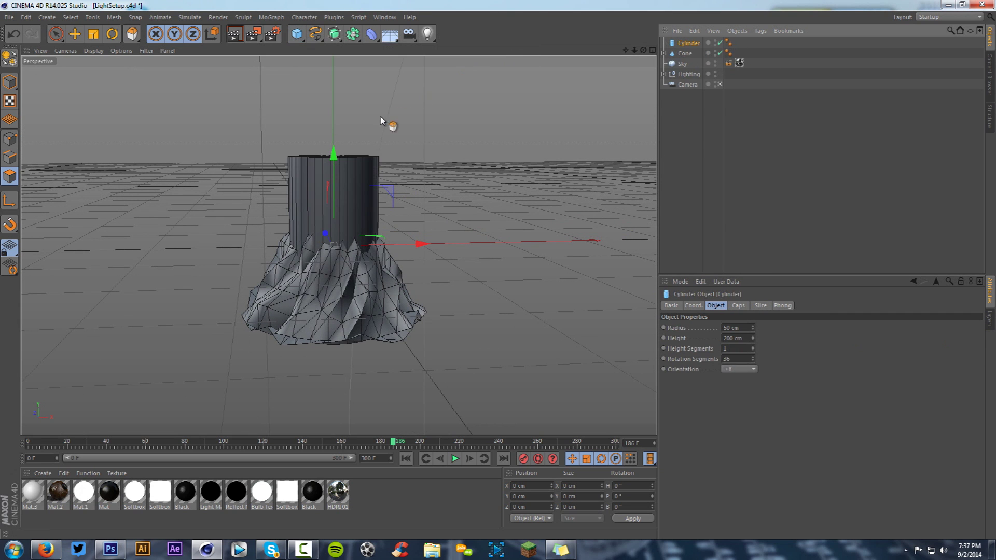
left_click(737, 338)
left_click_drag(752, 329, 753, 403)
mouse_move(752, 353)
left_mouse_down()
mouse_move(752, 326)
mouse_move(752, 342)
left_mouse_up()
Move the cylinder down so it protrudes below the cone as a trunk, and render the view.
key("e")
left_click_drag(337, 164, 340, 264)
left_click_drag(643, 50, 188, 429)
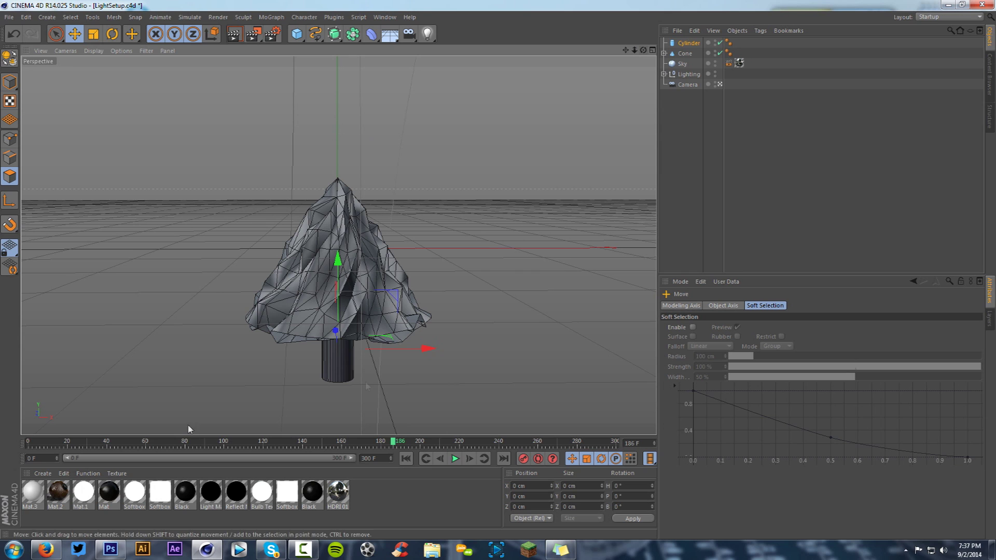
left_click(234, 34)
left_click(218, 160)
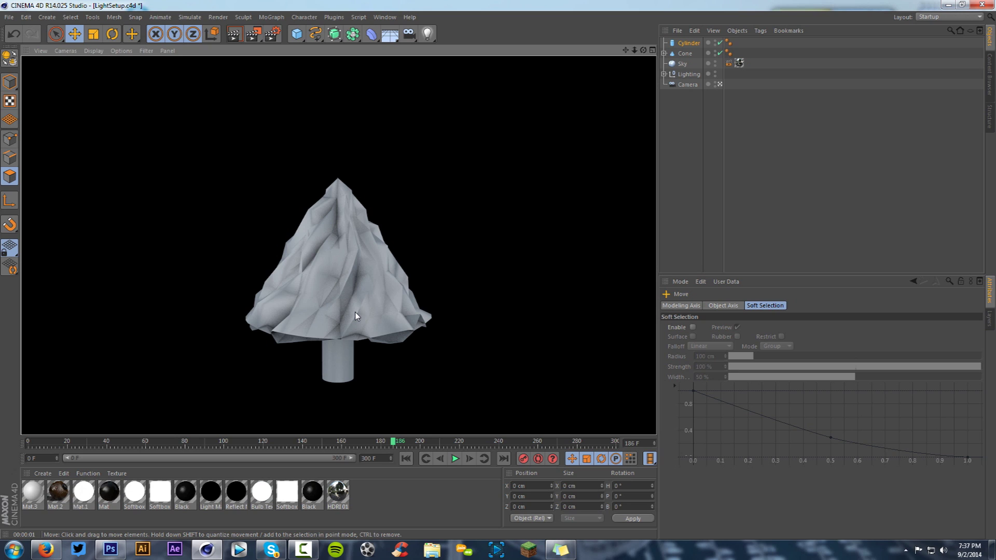
Delete the Cylinder and the Cone from the scene.
left_click(689, 44)
key("Delete")
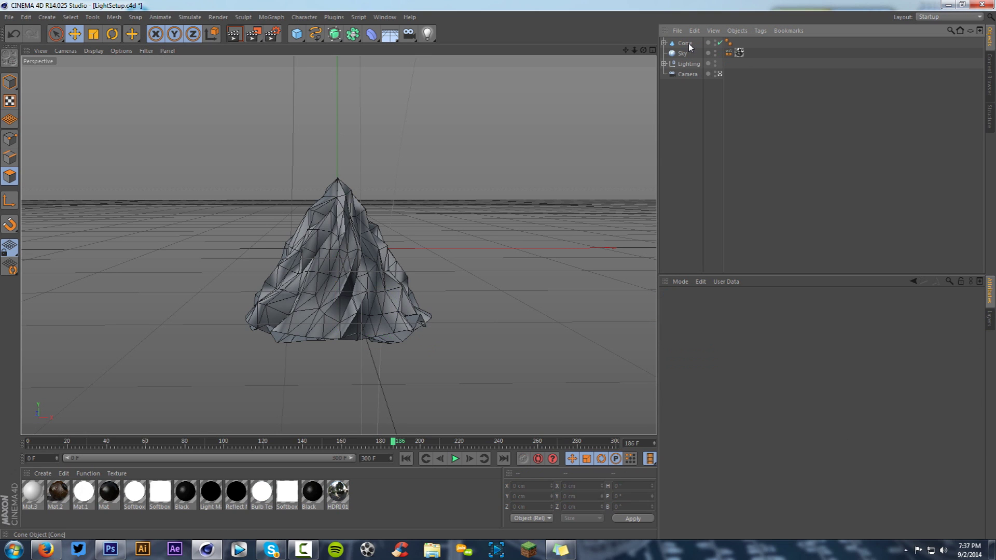
left_click(689, 43)
key("Delete")
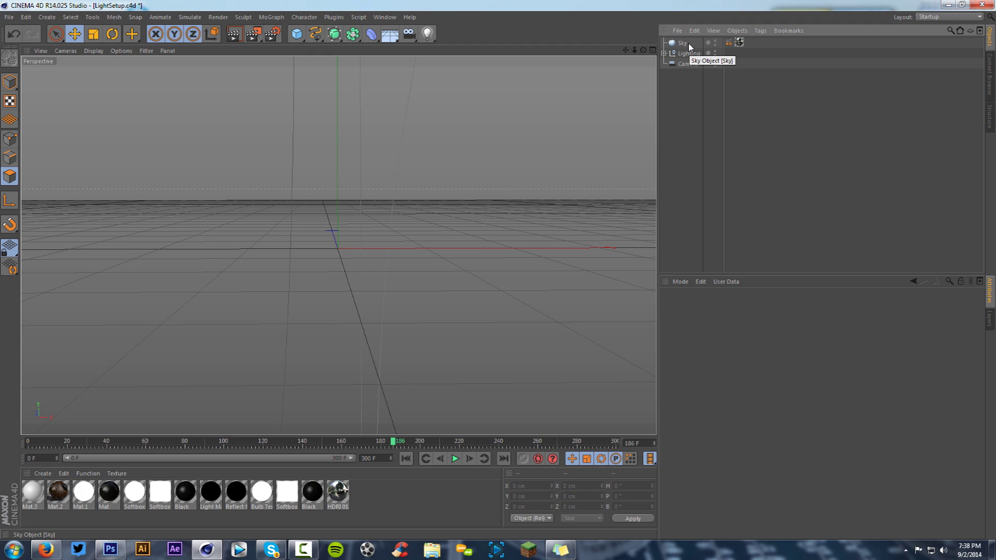
Add a MoText object to the scene and set its depth to 55 cm.
left_click_drag(643, 50, 641, 68)
left_click_drag(337, 245, 643, 57)
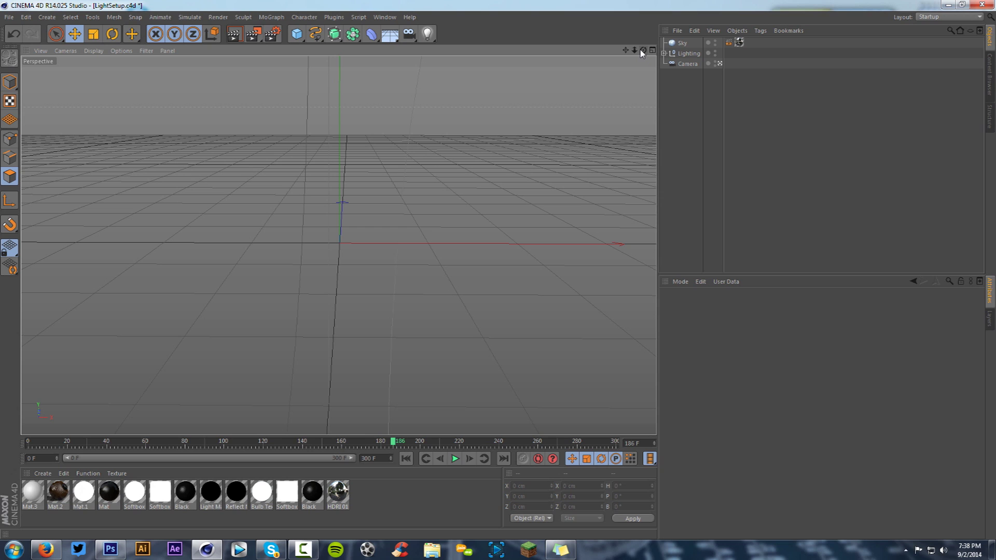
left_click(271, 17)
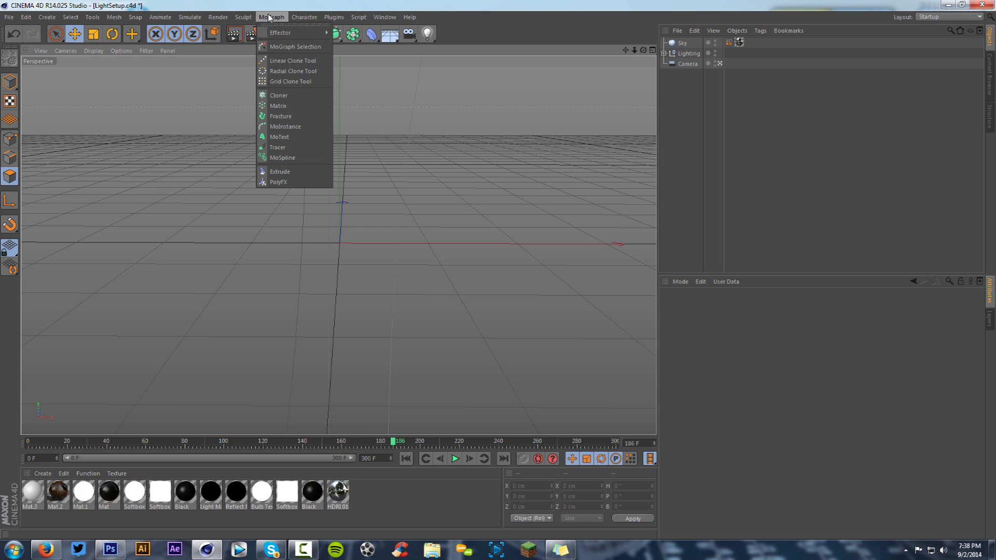
left_click(280, 136)
double_click(690, 351)
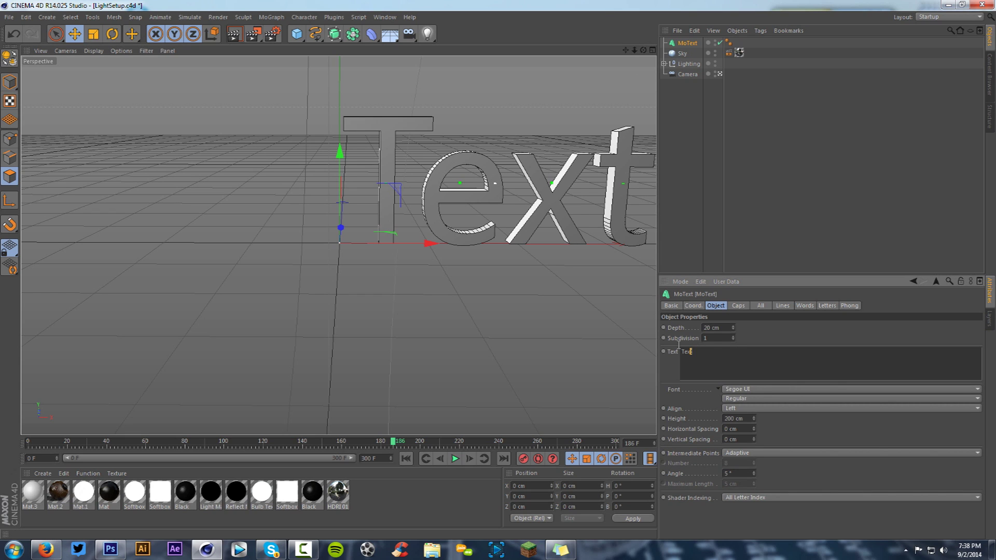
left_click_drag(722, 328, 637, 325)
type("55")
key("Return")
Change the MoText wording to "SESO" and set its alignment to Middle.
type("SESO")
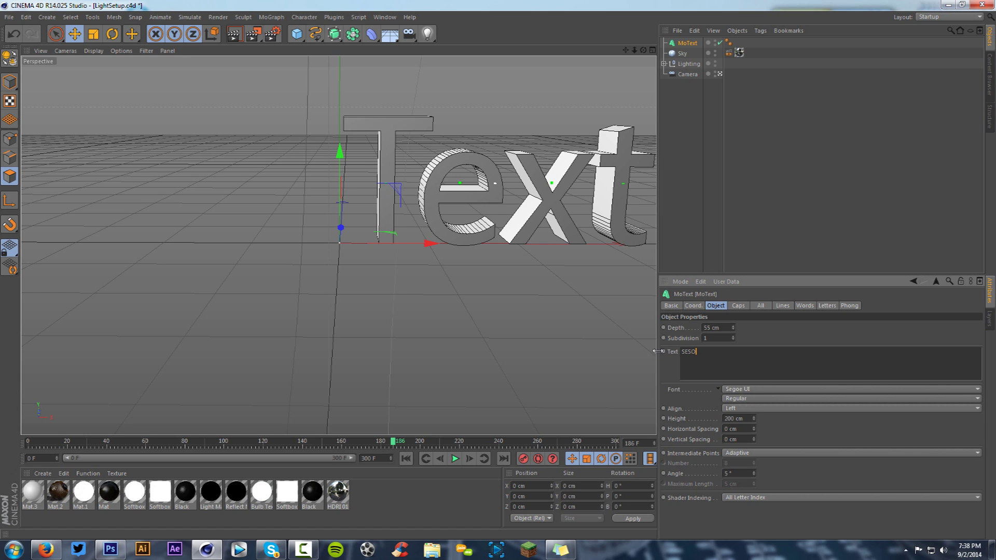
left_click(750, 408)
left_click(751, 422)
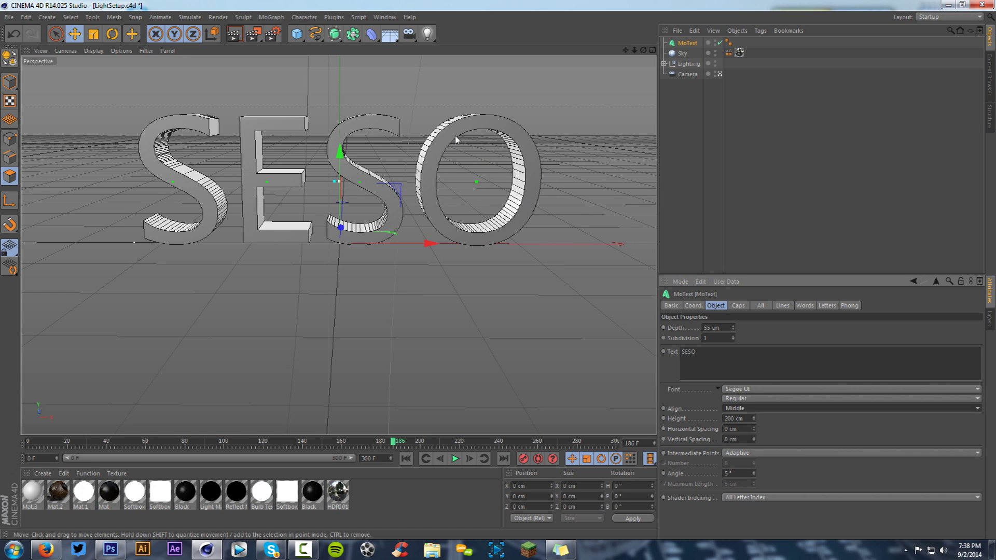
mouse_move(625, 49)
left_mouse_down()
mouse_move(656, 106)
mouse_move(642, 21)
mouse_move(640, 58)
mouse_move(634, 54)
left_mouse_up()
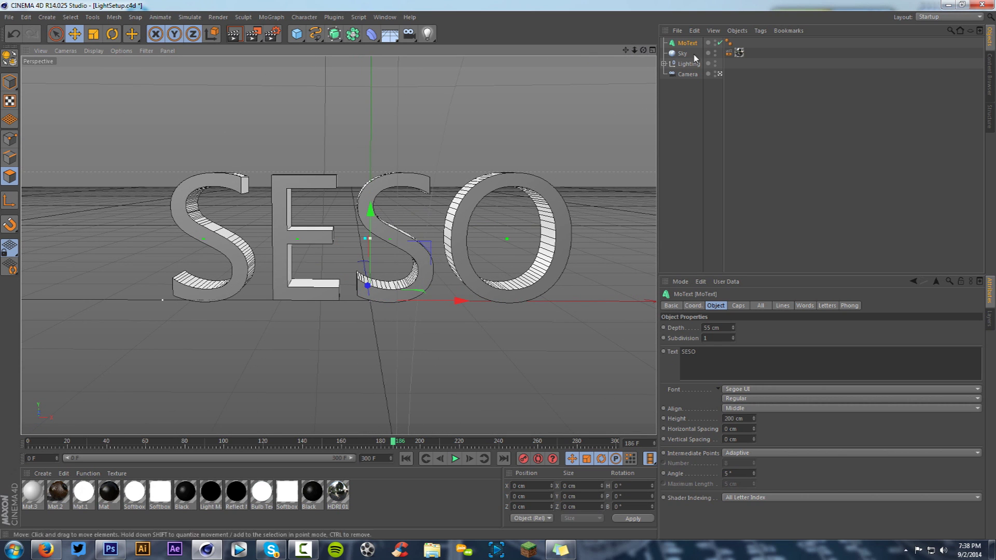
Add a Displacer as a child of the MoText and delete the MoText's Phong tag.
left_click_drag(375, 34, 433, 161)
left_click_drag(687, 43, 688, 52)
left_click(735, 43)
key("Delete")
Load a Noise shader into the MoText's Displacer and set its strength to 171 % and height to 16 cm.
left_click(693, 53)
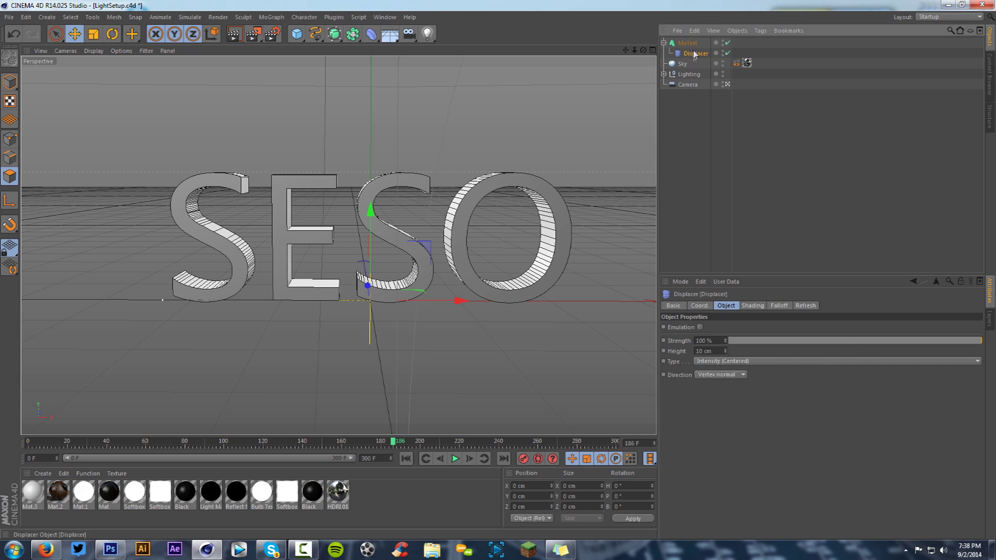
left_click(751, 306)
left_click(694, 339)
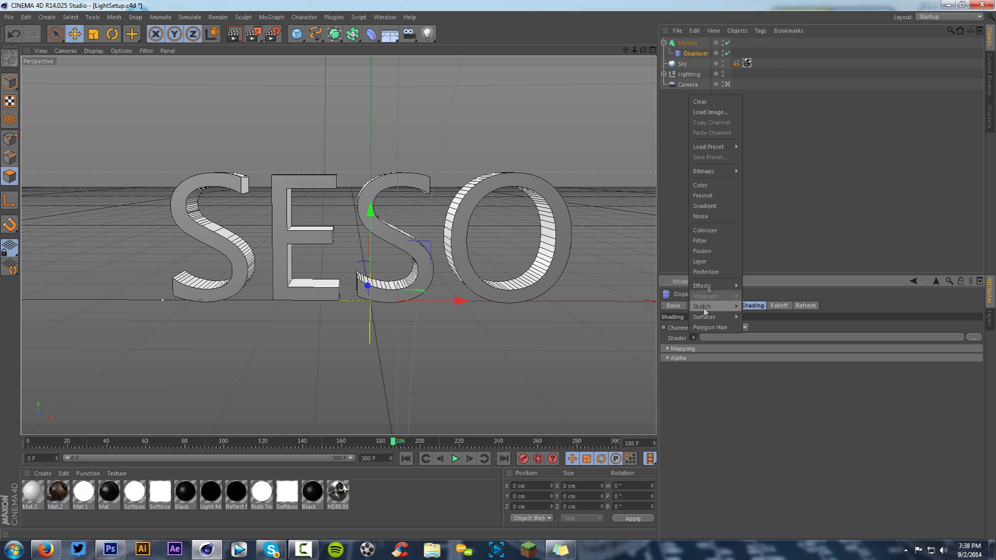
left_click(715, 219)
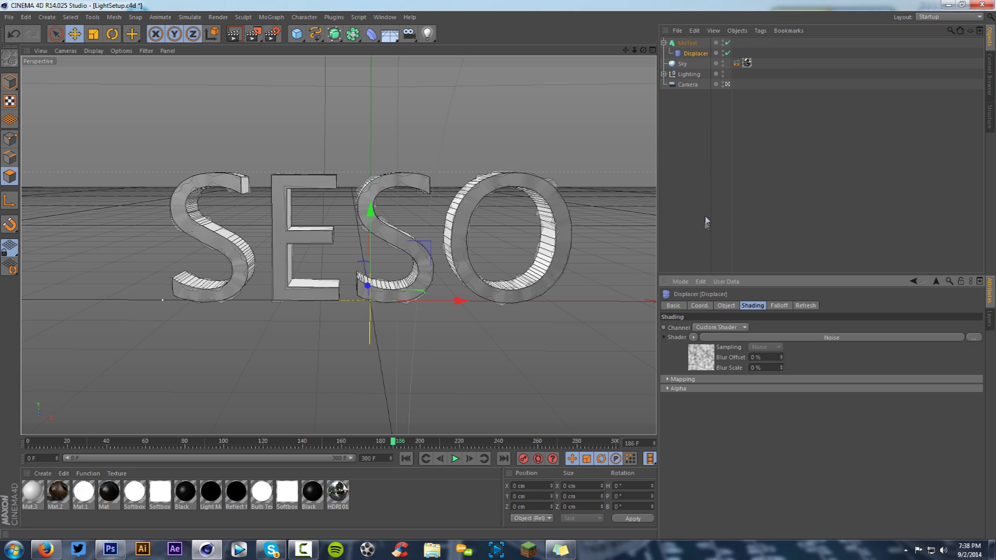
left_click(725, 306)
left_click_drag(726, 340, 726, 340)
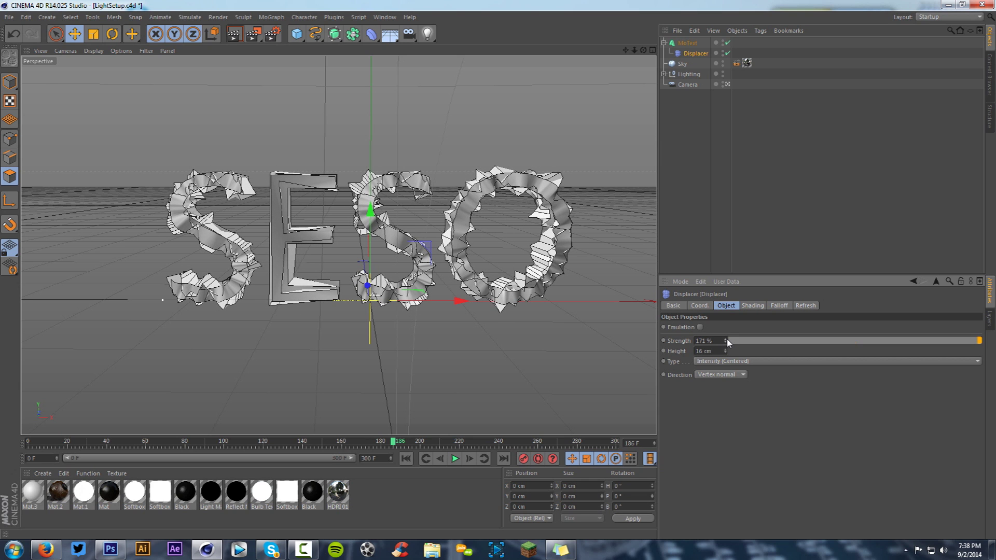
Add a Polygon Reduction deformer under the MoText below the Displacer and set its reduction strength to 96 %.
left_click(371, 34)
left_click(671, 159)
left_click_drag(689, 43, 695, 66)
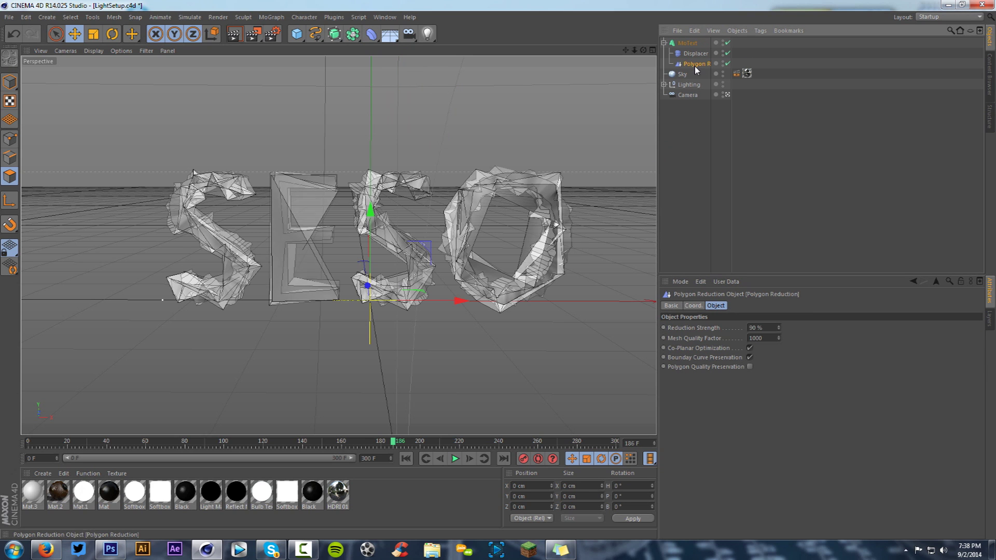
mouse_move(777, 330)
left_mouse_down()
mouse_move(777, 358)
mouse_move(778, 328)
left_mouse_up()
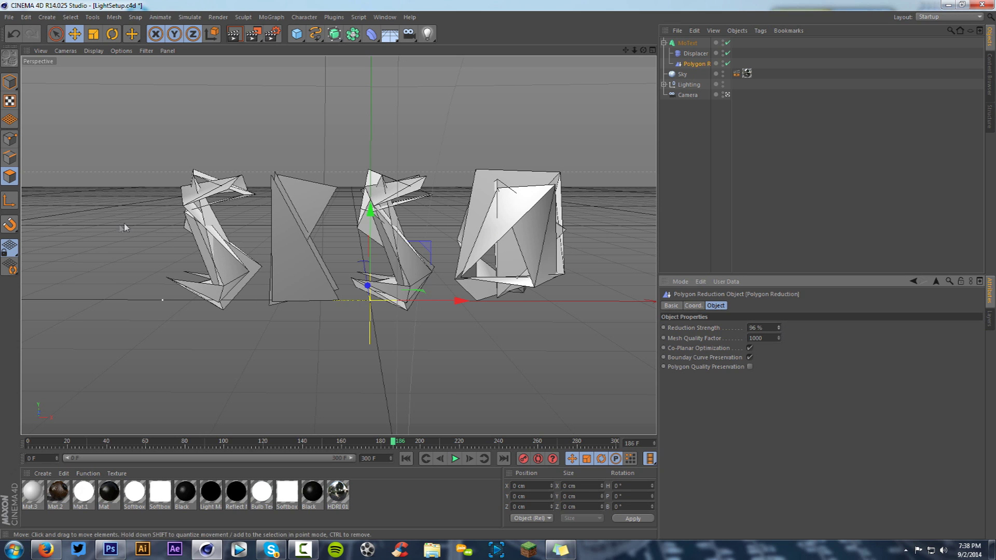
Add a Twist deformer and place it under the MoText below the Polygon Reduction.
left_click(371, 34)
left_click(409, 67)
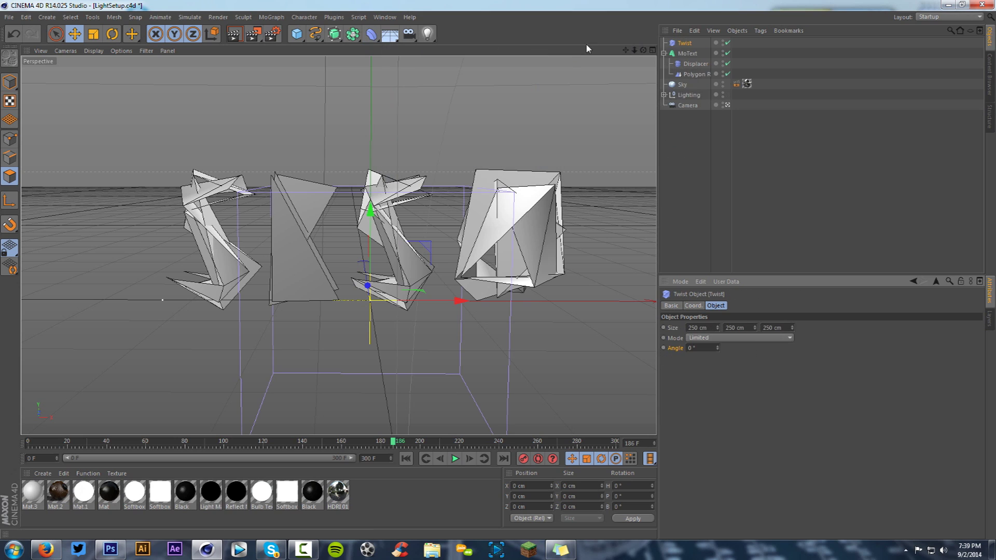
left_click_drag(684, 43, 701, 76)
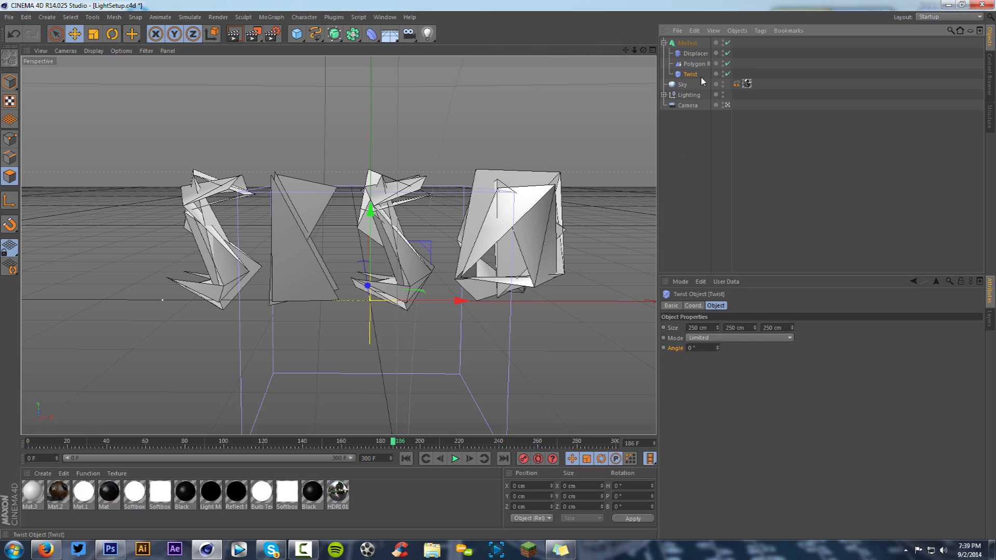
left_click(398, 38)
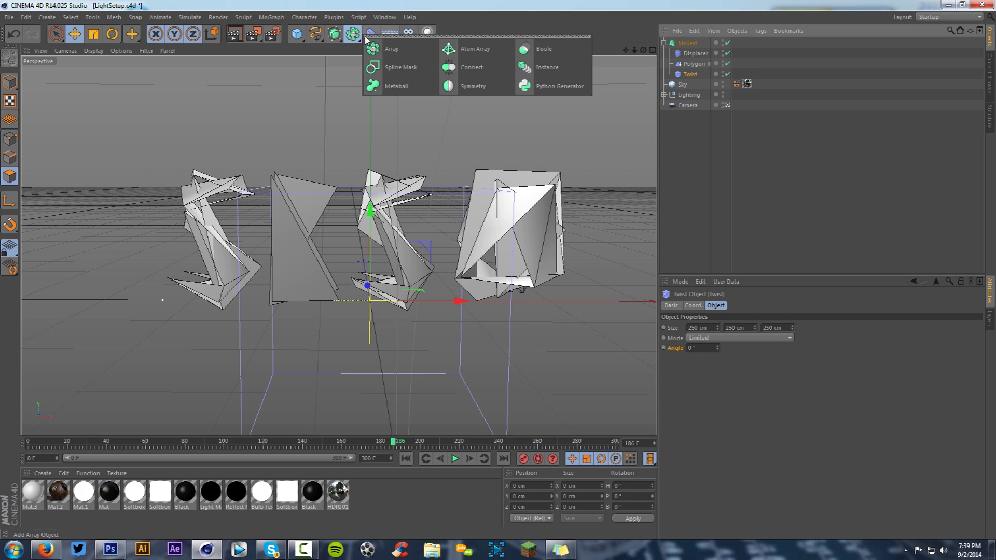
left_click(371, 33)
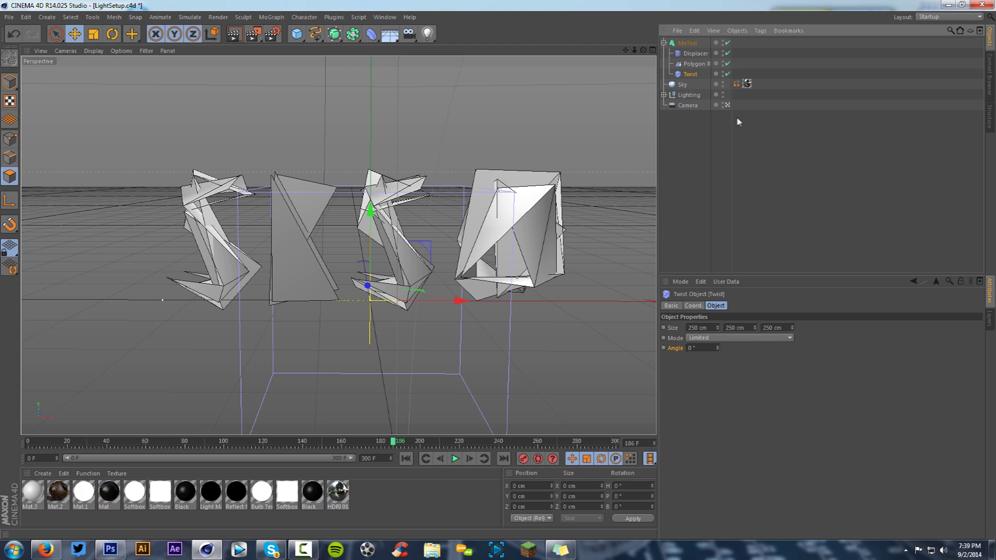
left_click(373, 34)
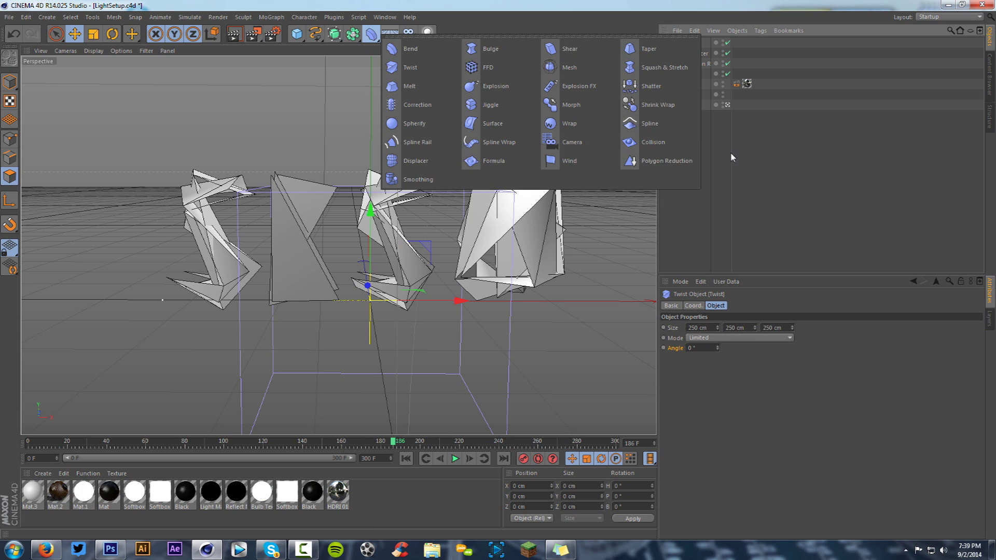
Move the Twist deformer up along the Y axis so its cage reaches above the SESO lettering.
left_click_drag(370, 212, 371, 171)
left_click(693, 73)
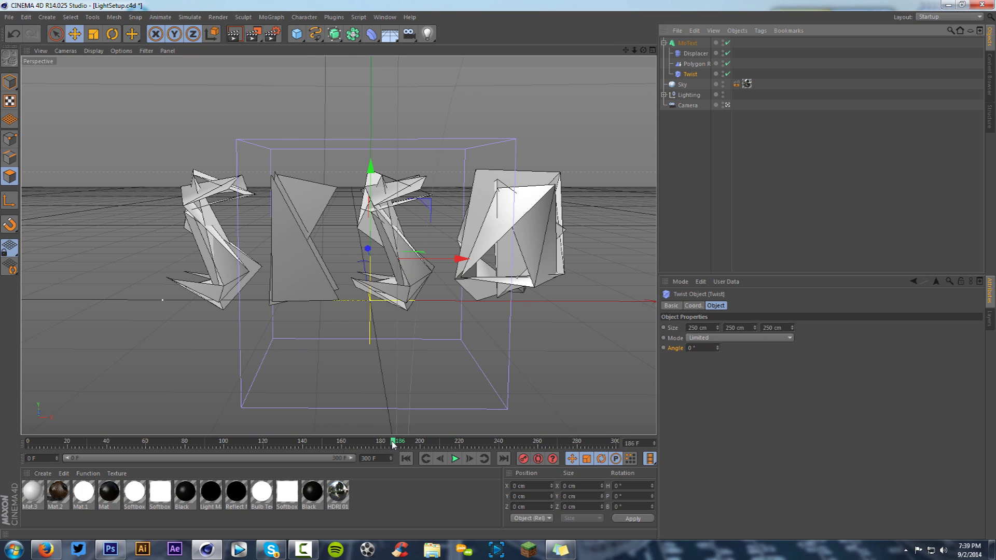
Return to frame 0 and keyframe the Displacer's strength at its current value.
left_click_drag(392, 441, 2, 430)
left_click_drag(624, 50, 644, 104)
left_click(687, 105)
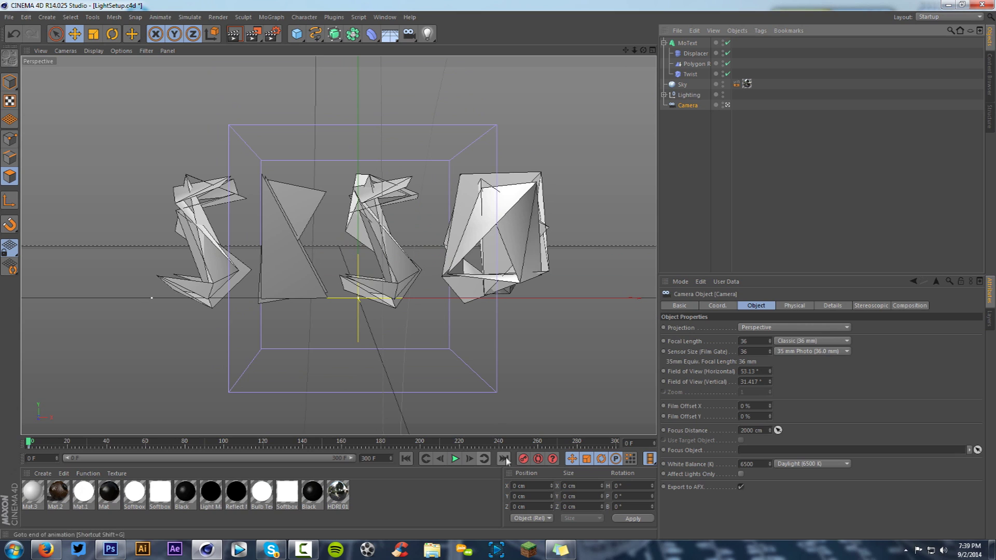
left_click(690, 52)
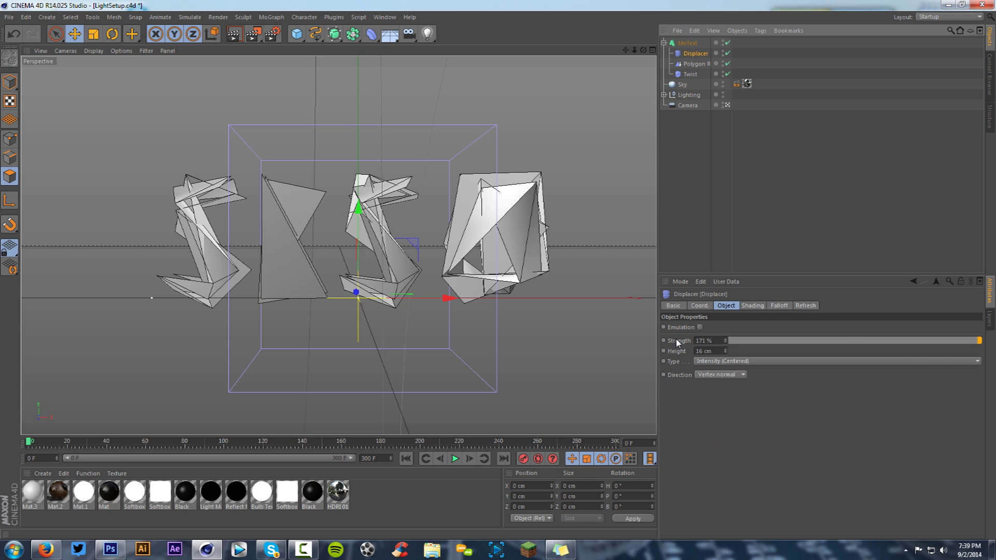
At frame 0, keyframe the Polygon Reduction's reduction strength, then set the Twist angle to 1109° and keyframe it.
left_click(693, 63)
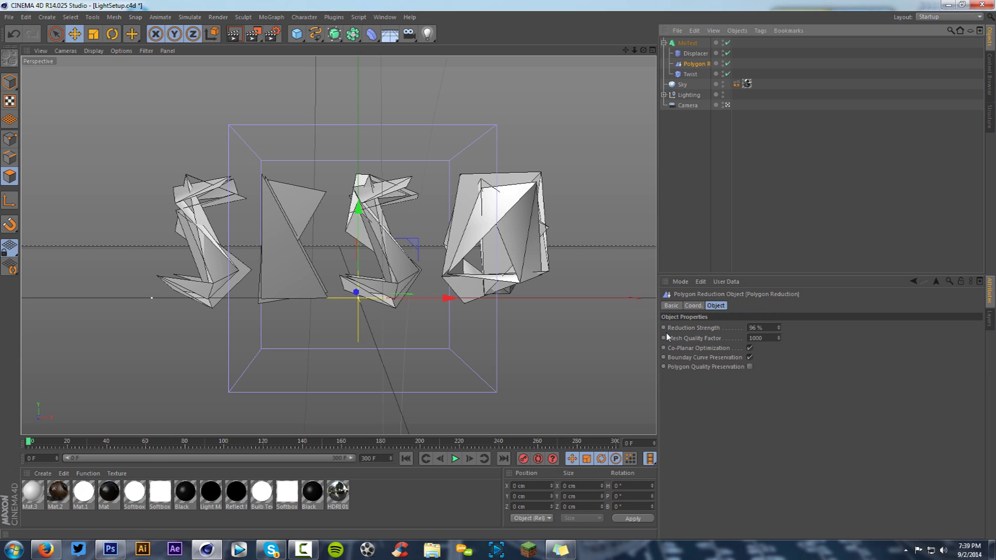
left_click(662, 328, "ctrl")
left_click(689, 74)
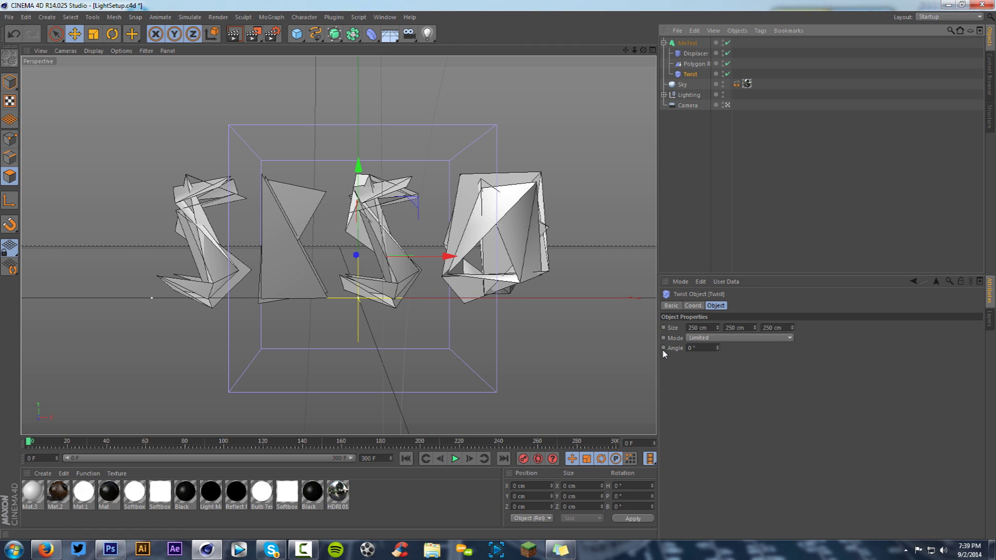
left_click_drag(717, 348, 882, 347)
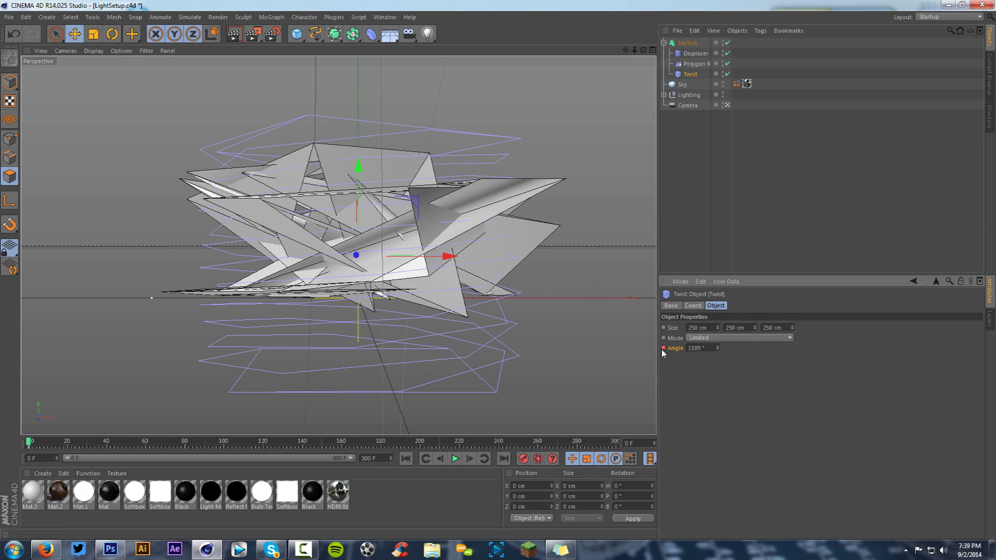
Go to frame 160 and keyframe the Displacer's strength at 0 %.
left_click(694, 53)
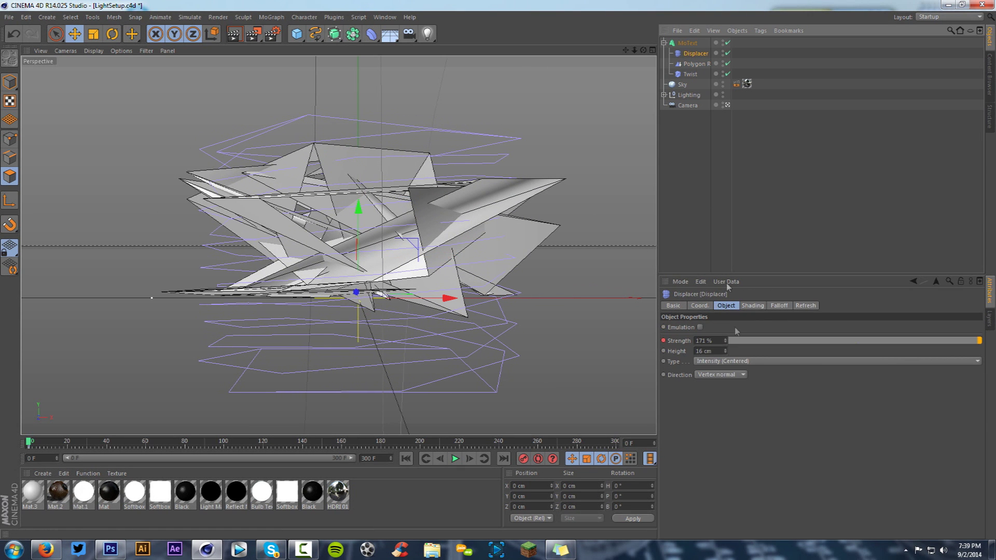
left_click(342, 443)
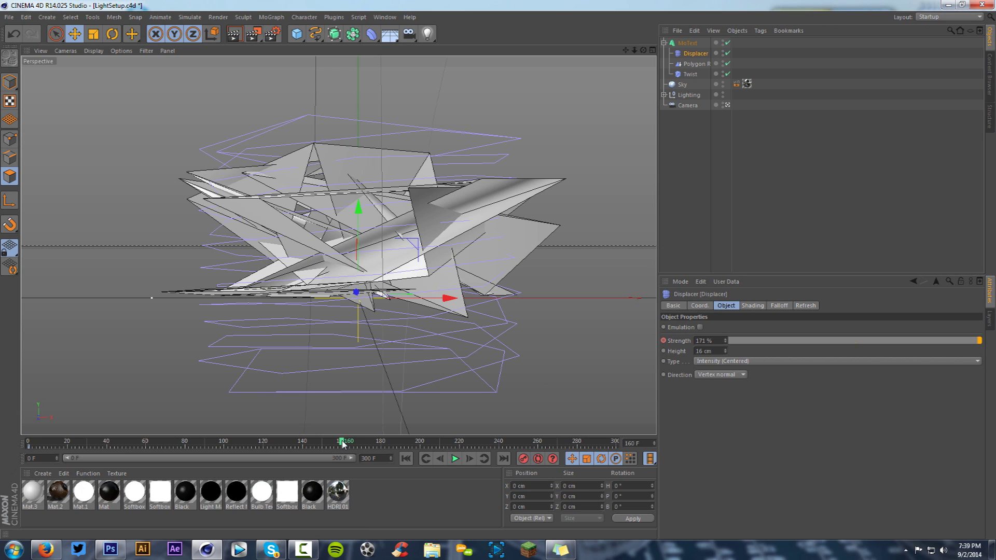
left_click(707, 340)
type("0")
key("Return")
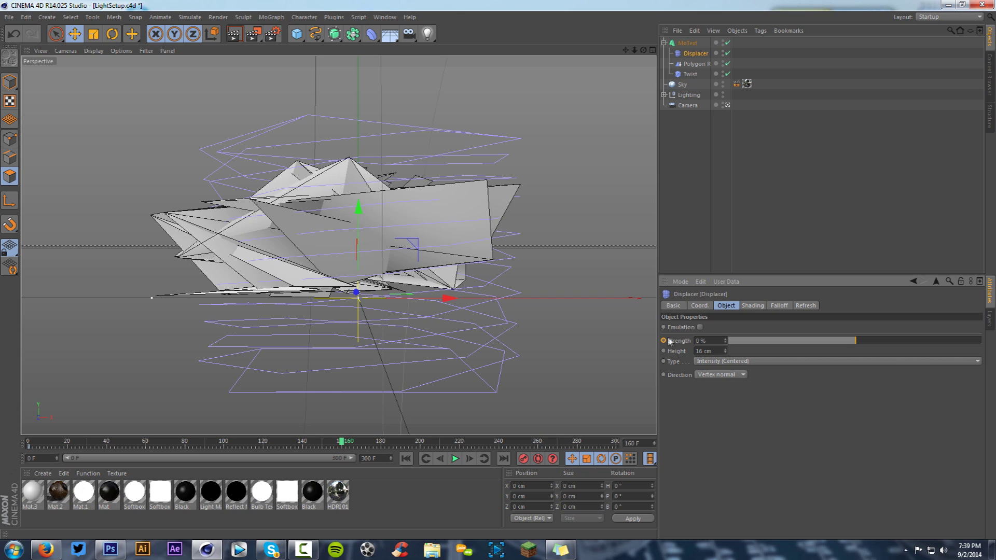
Set the Polygon Reduction's reduction strength to 0 % at frame 160 and keyframe it.
left_click(693, 64)
left_click_drag(765, 327, 667, 327)
type("00")
key("Return")
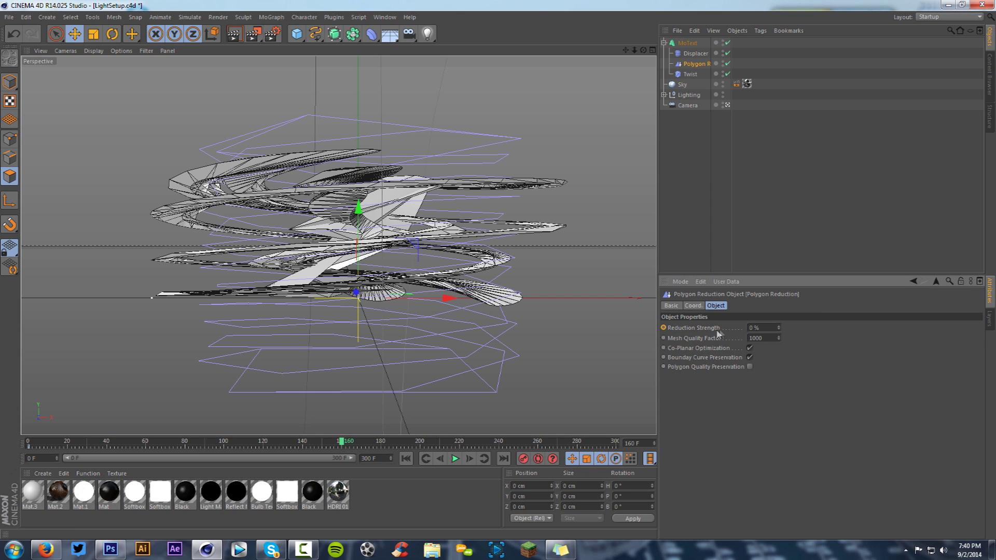
left_click(664, 328)
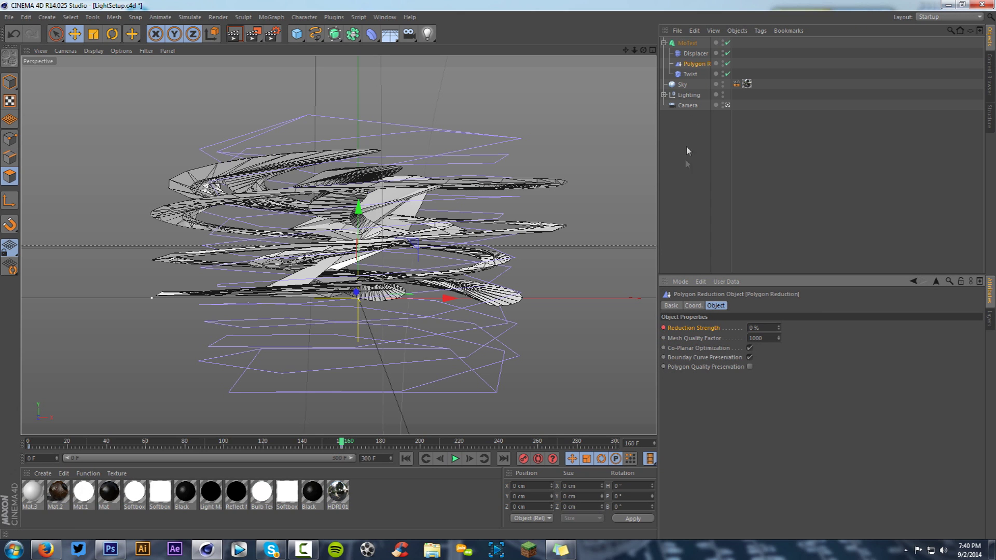
Set the Twist deformer's angle to 0° at frame 160 and keyframe it.
left_click(686, 74)
left_click(686, 66)
left_click(687, 74)
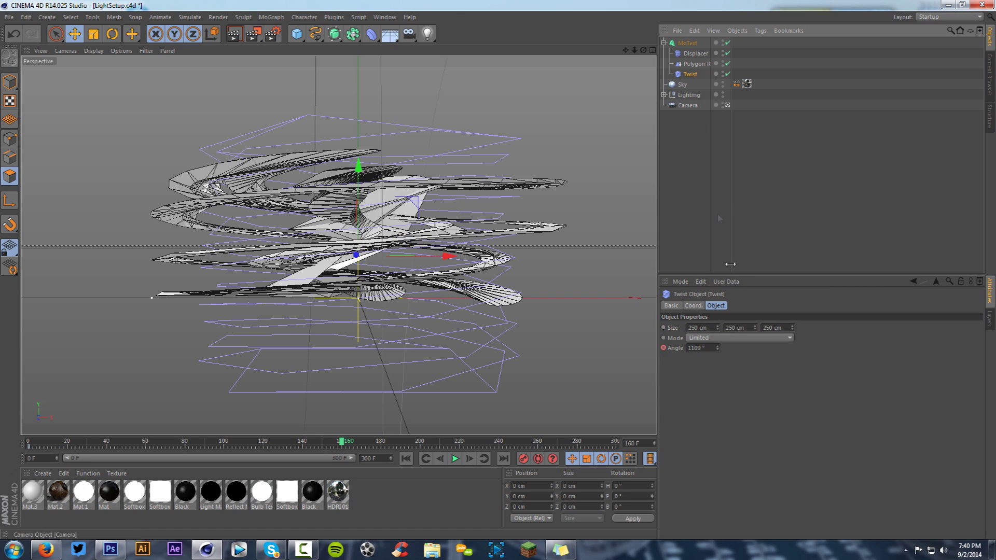
left_click_drag(707, 350, 622, 345)
type("0")
key("Return")
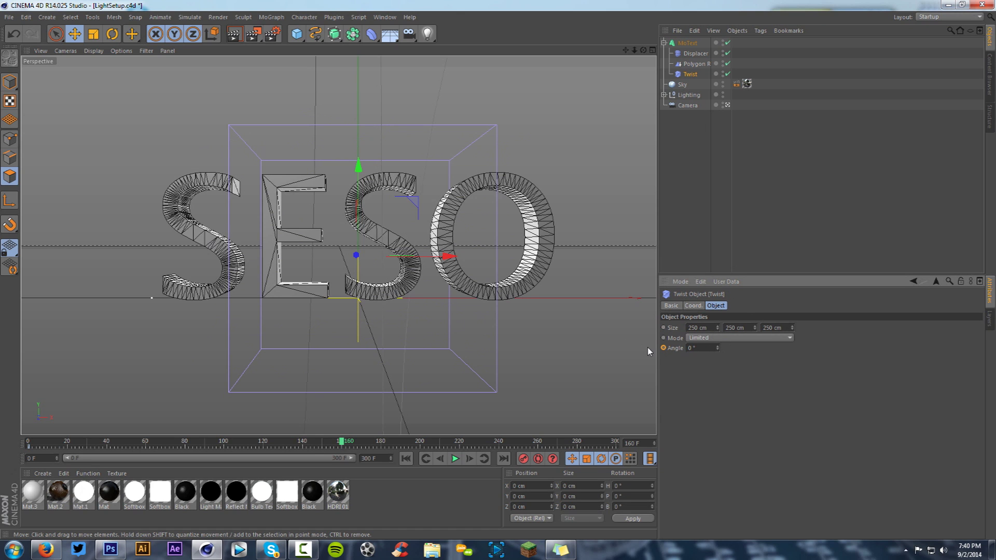
left_click(663, 348)
Scrub the timeline back to frame 0 and play the animation to check how the twisted shapes form the text.
left_click_drag(341, 441, 49, 441)
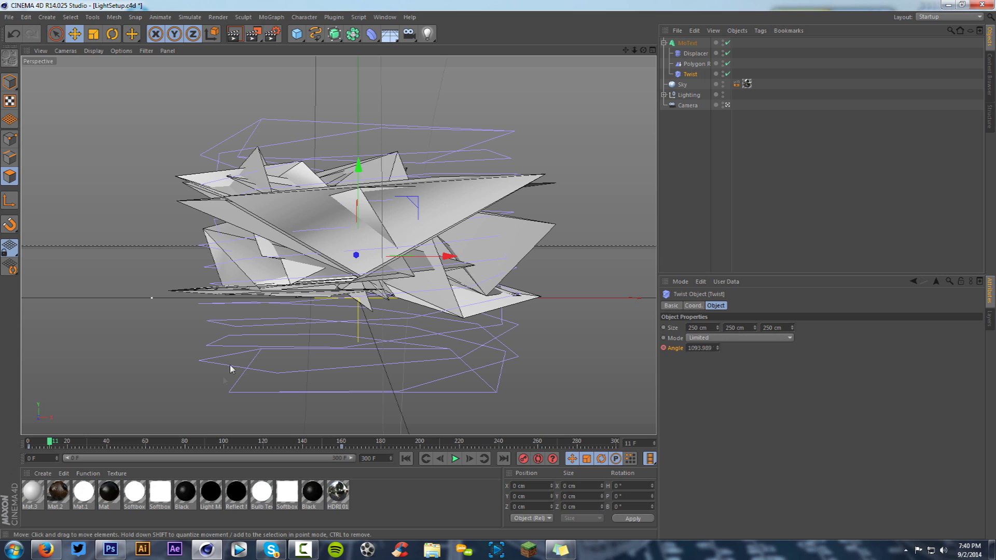
left_click_drag(55, 433, 22, 434)
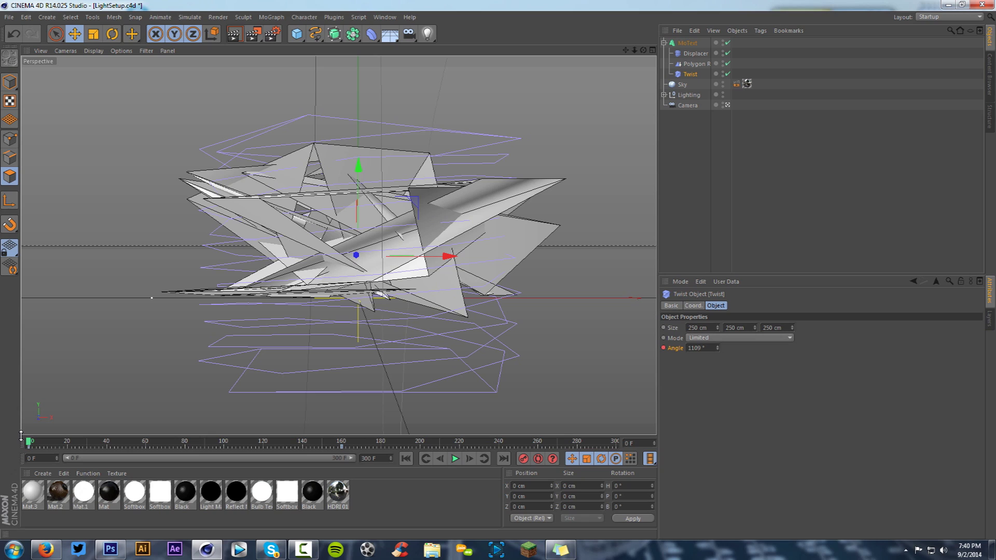
left_click(454, 459)
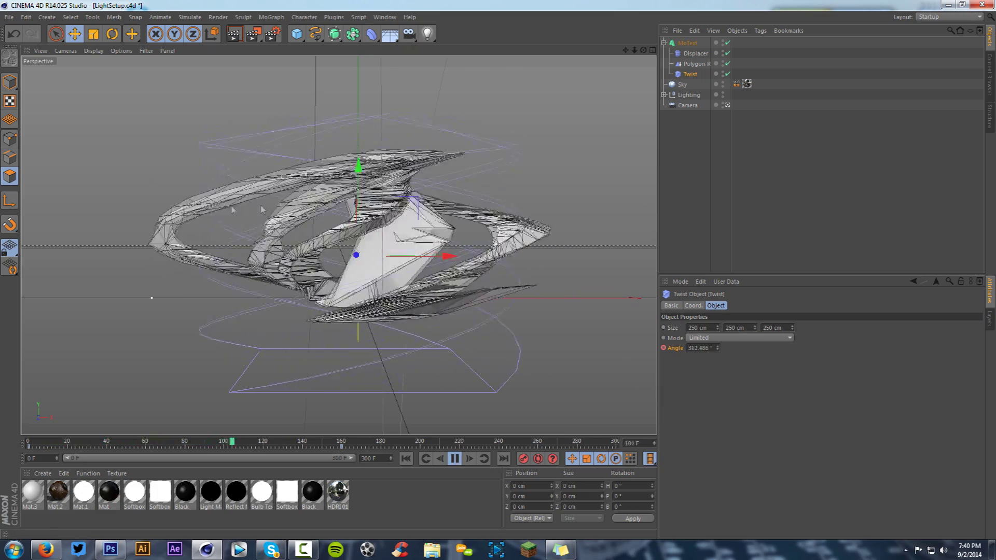
left_click(455, 459)
left_click_drag(268, 429, 1, 416)
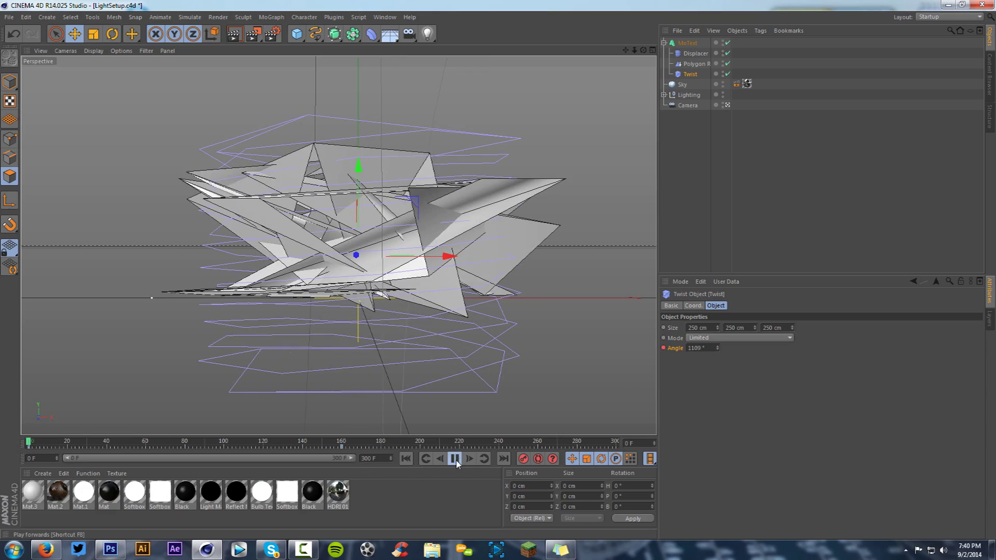
left_click(455, 459)
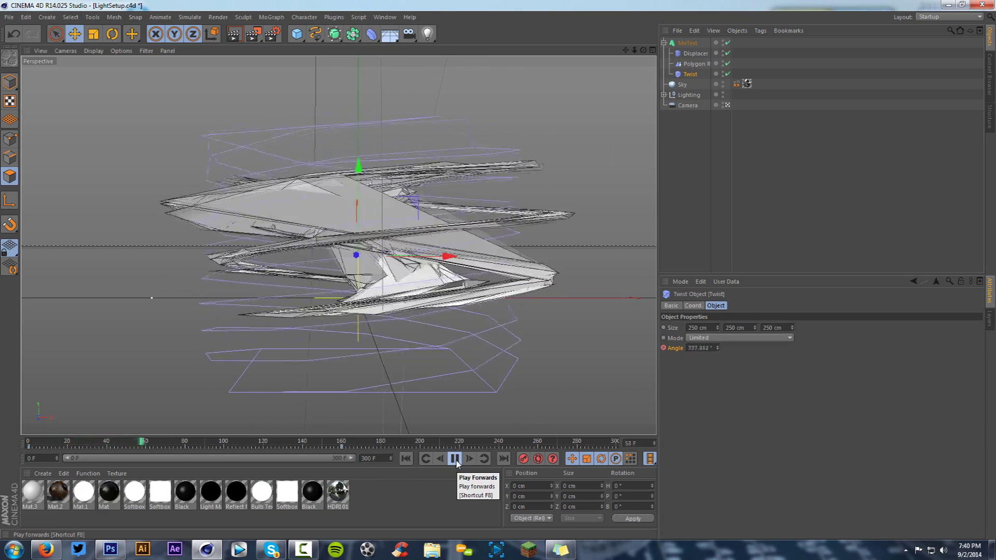